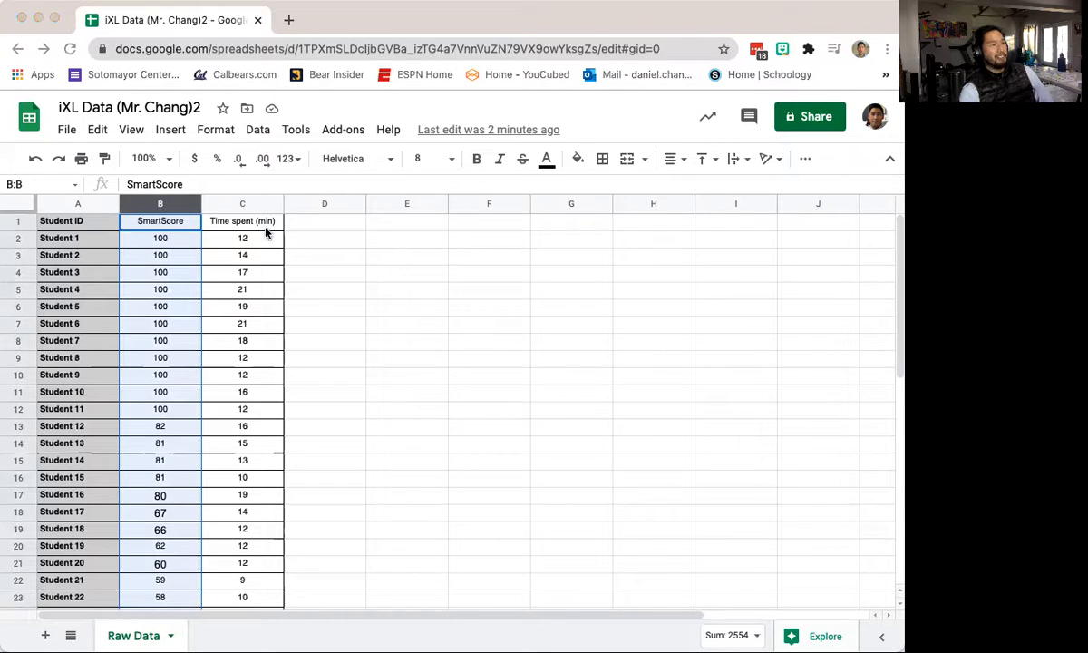
Step: Review the Student ID, SmartScore and time spent values in the Raw Data table
click(241, 198)
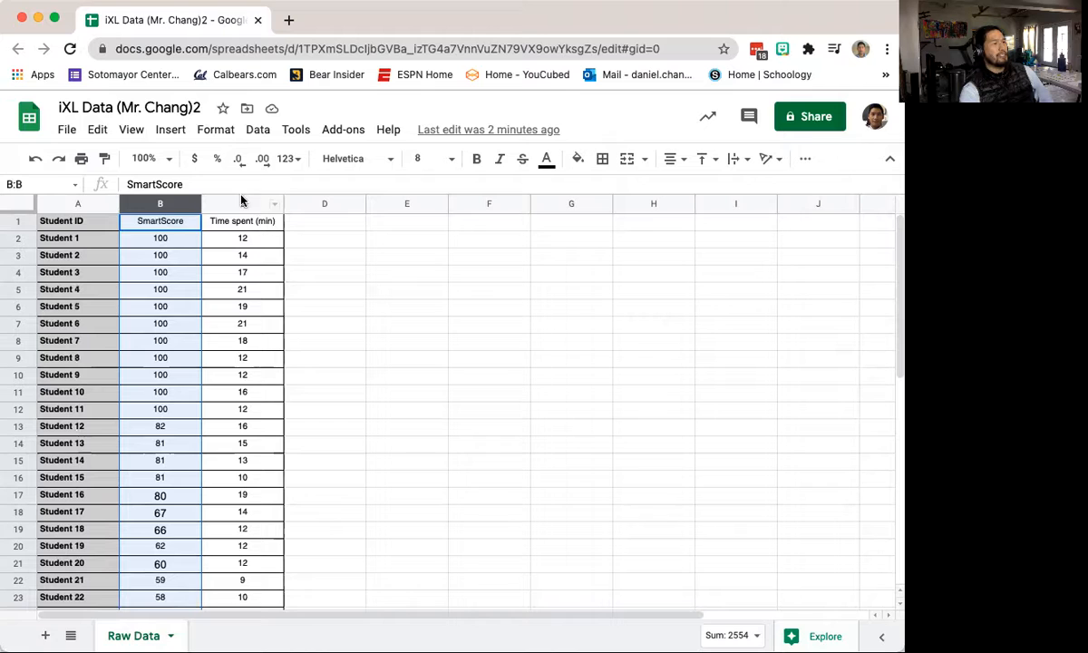
click(241, 201)
click(237, 240)
click(61, 241)
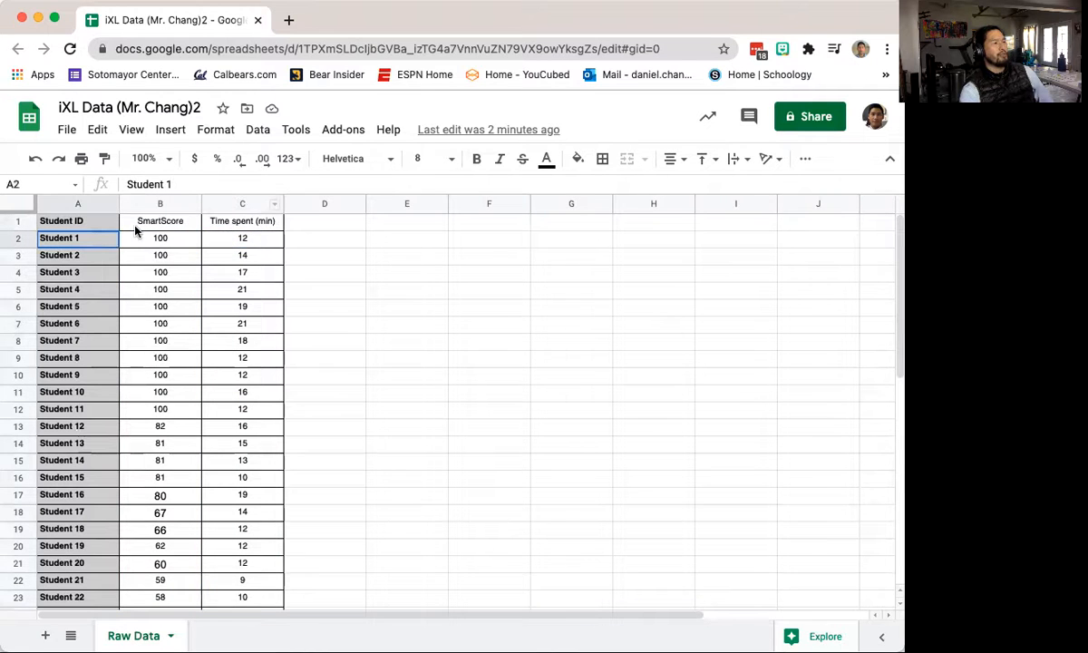
click(63, 254)
click(162, 258)
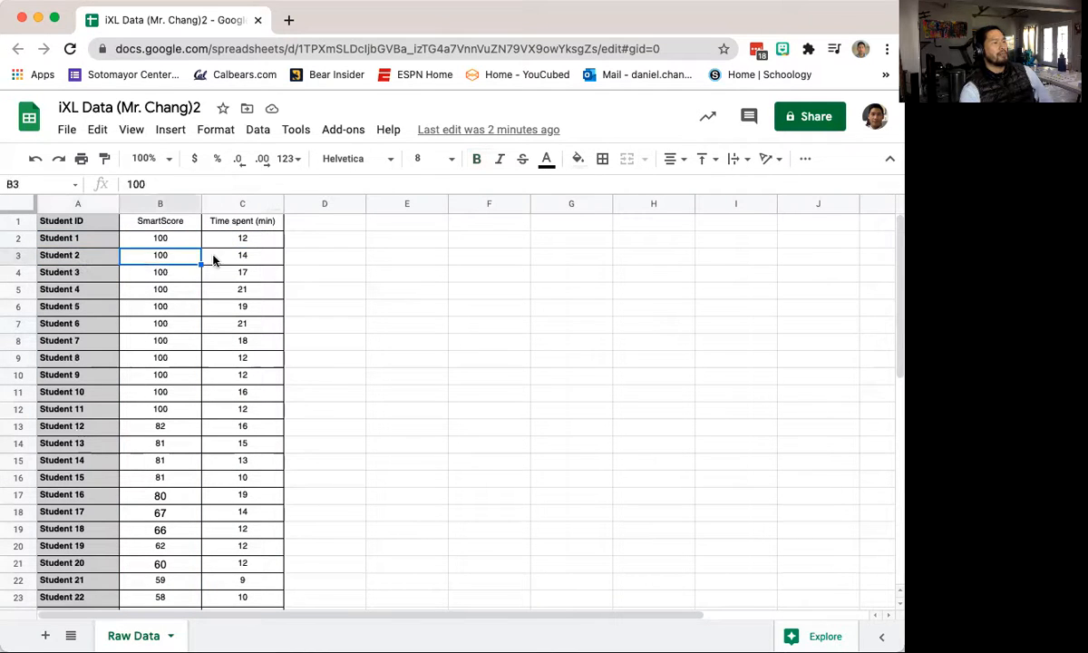
click(214, 252)
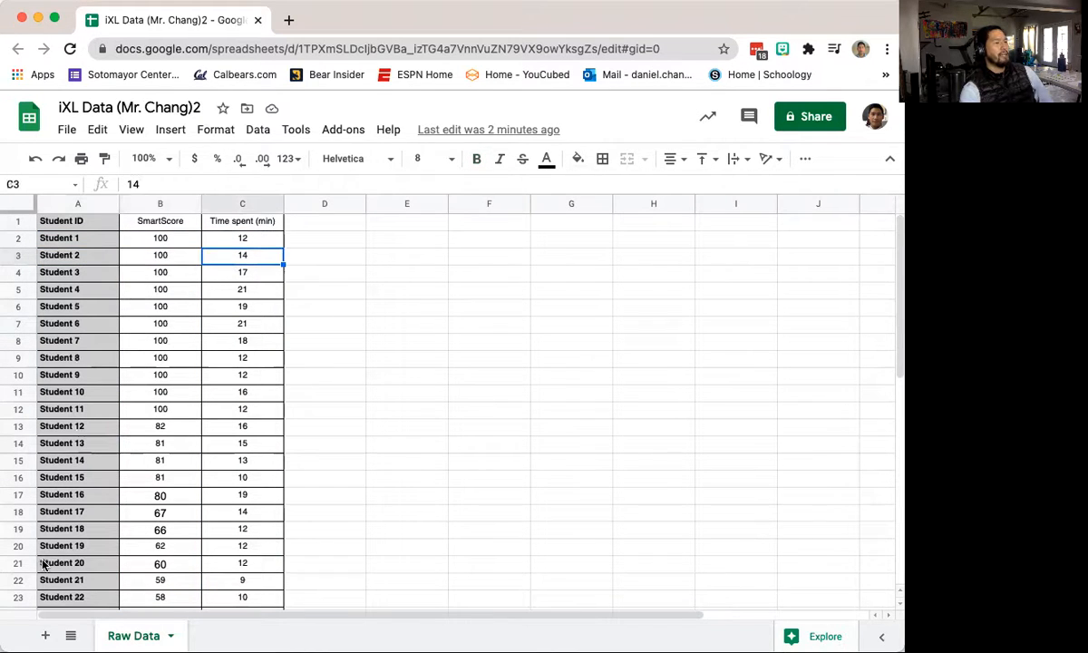
click(110, 563)
click(139, 566)
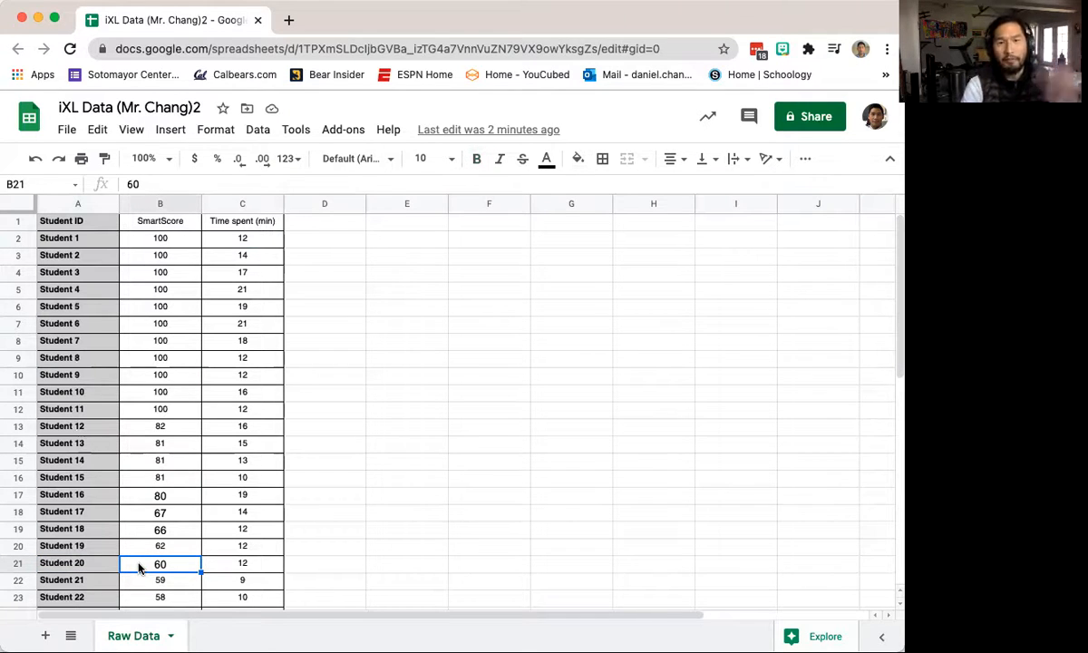
scroll(160, 553, down, 6)
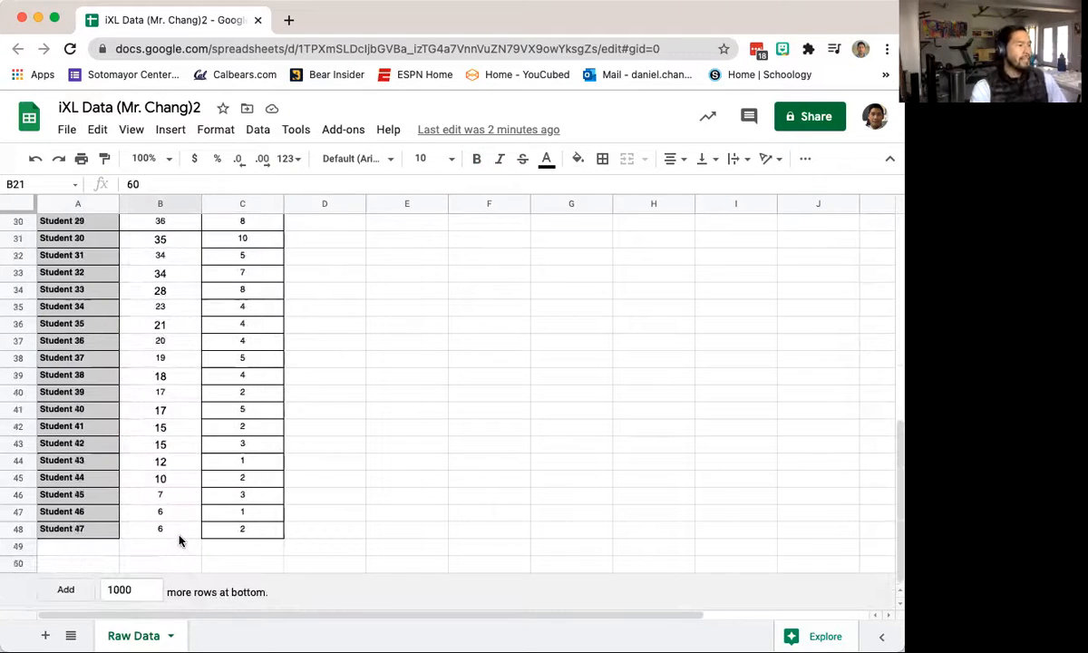
scroll(180, 539, up, 6)
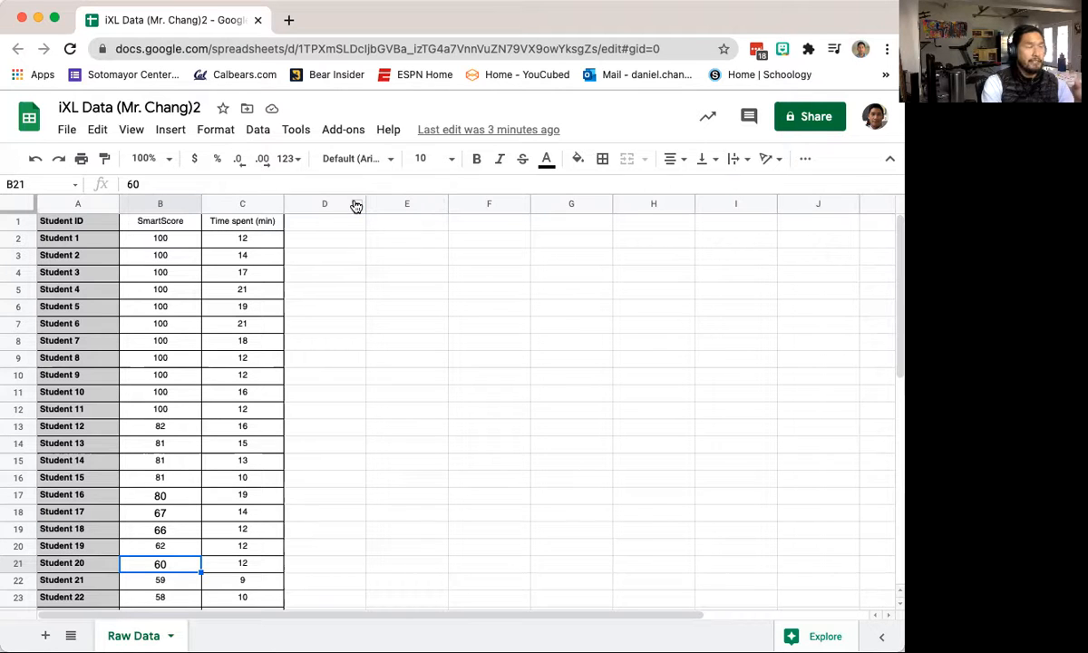
Step: Insert a scatter chart from ranges A1:A48 and C1:C48 and close the Chart editor
click(168, 133)
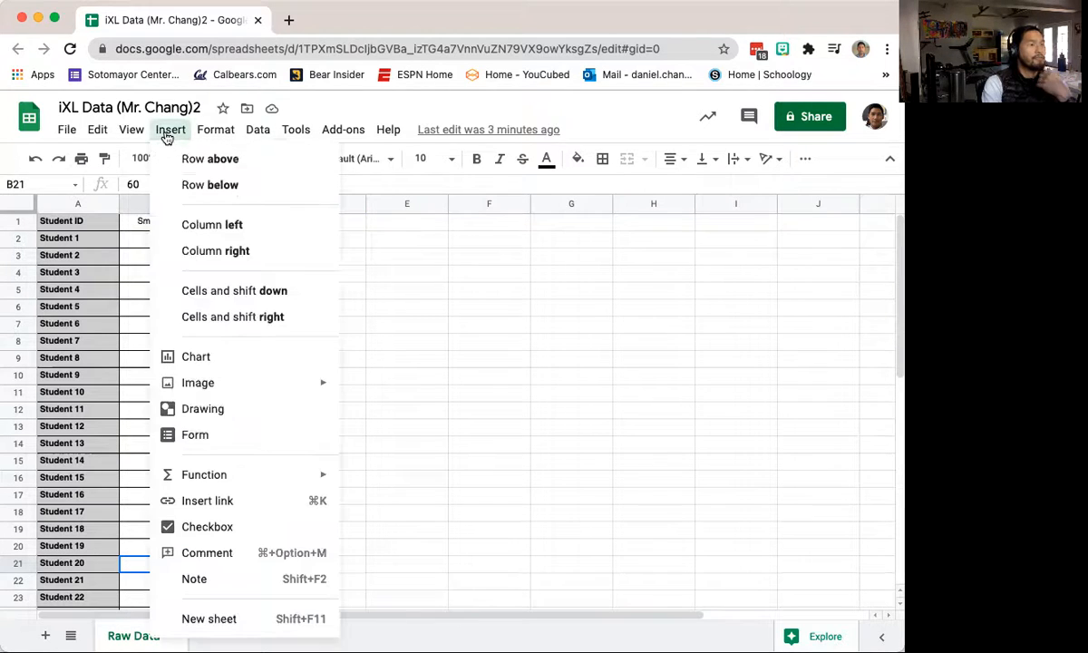
click(220, 360)
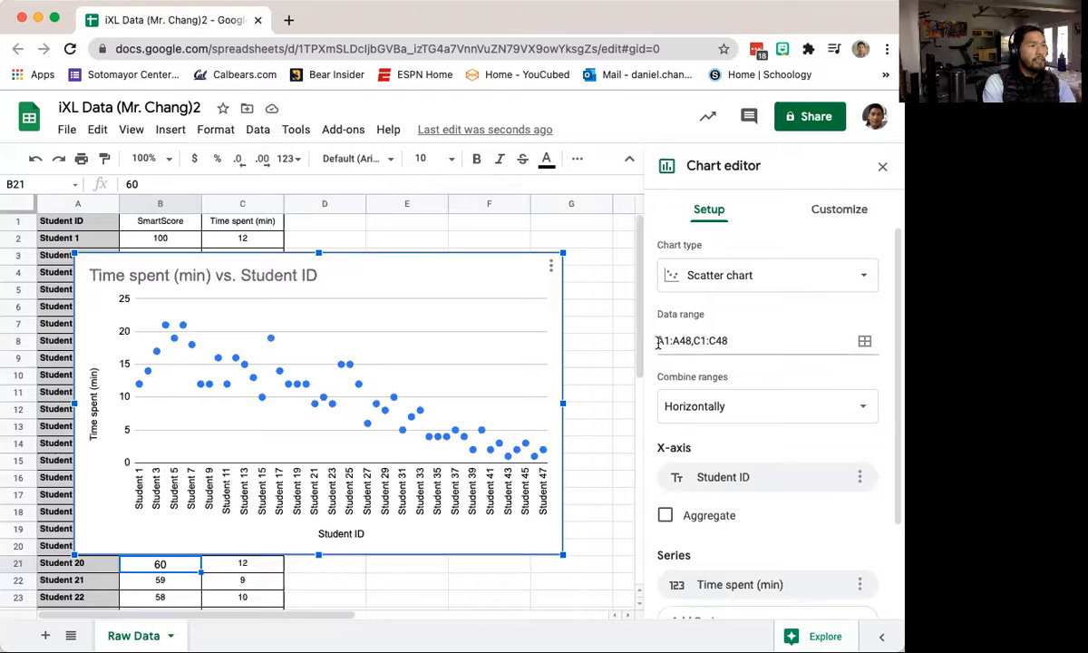
click(865, 340)
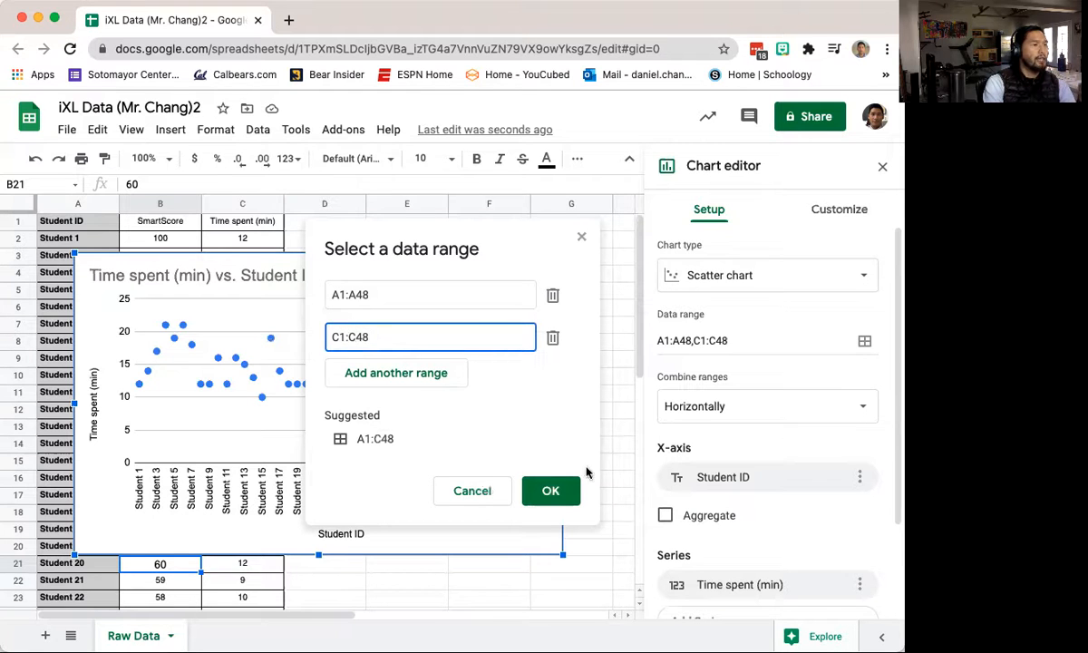
click(549, 492)
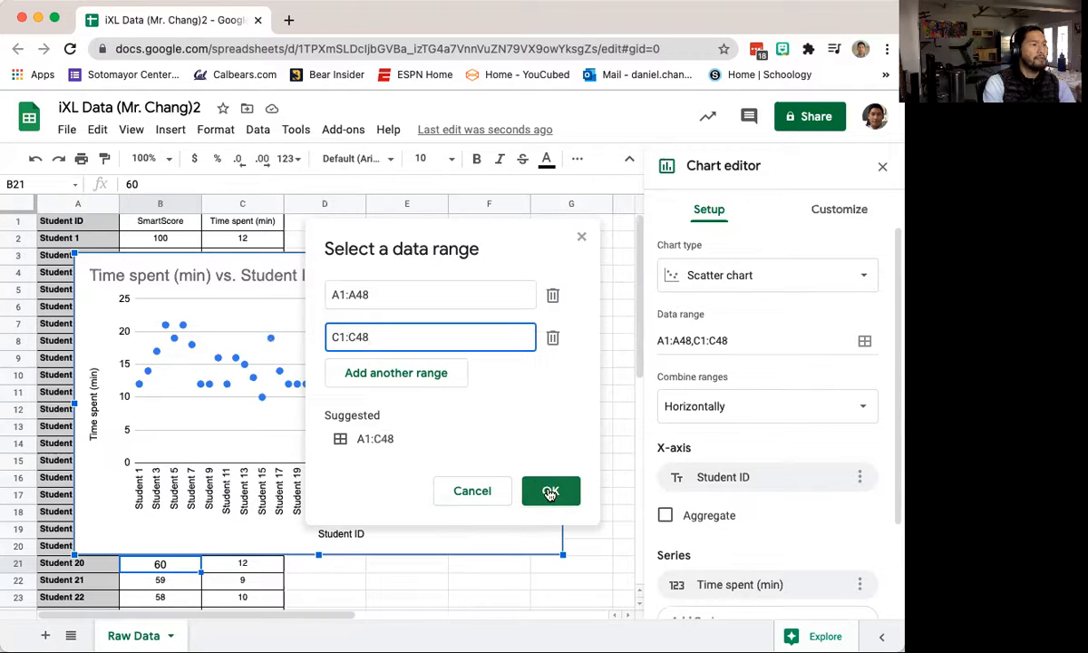
click(580, 237)
click(571, 239)
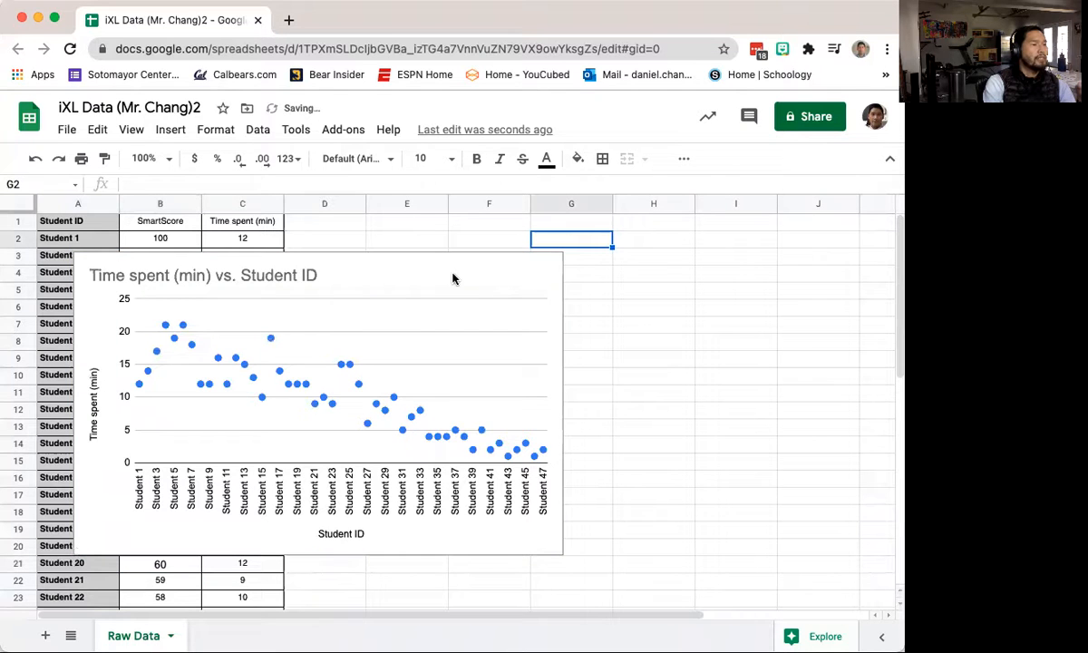
Step: Move the chart beside the data table and select A1:C48
drag(445, 272, 644, 264)
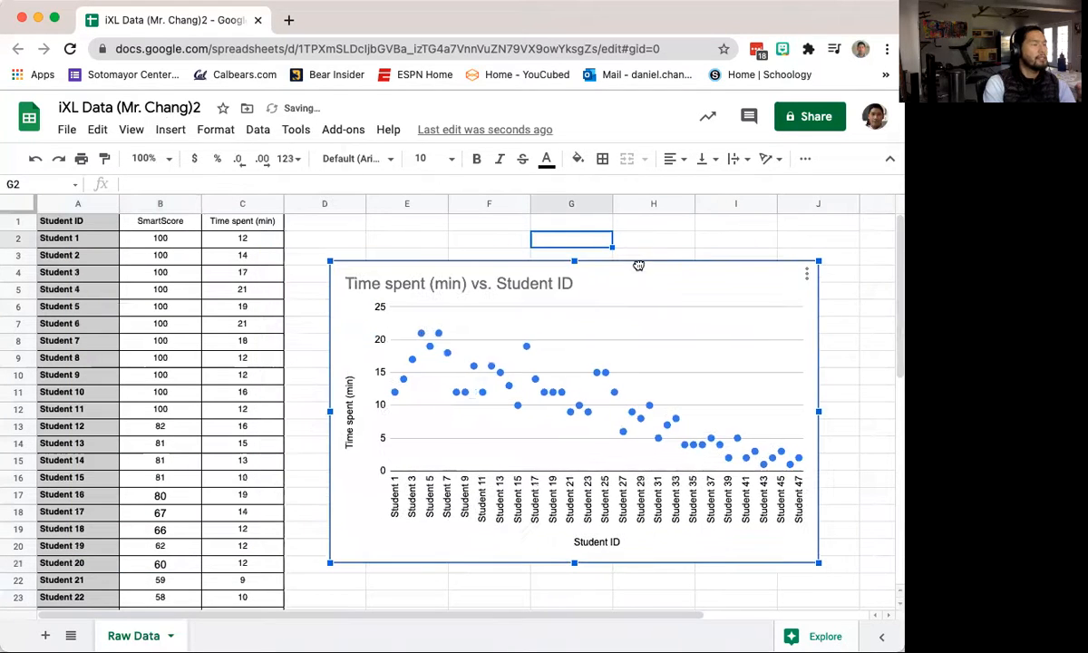
click(78, 201)
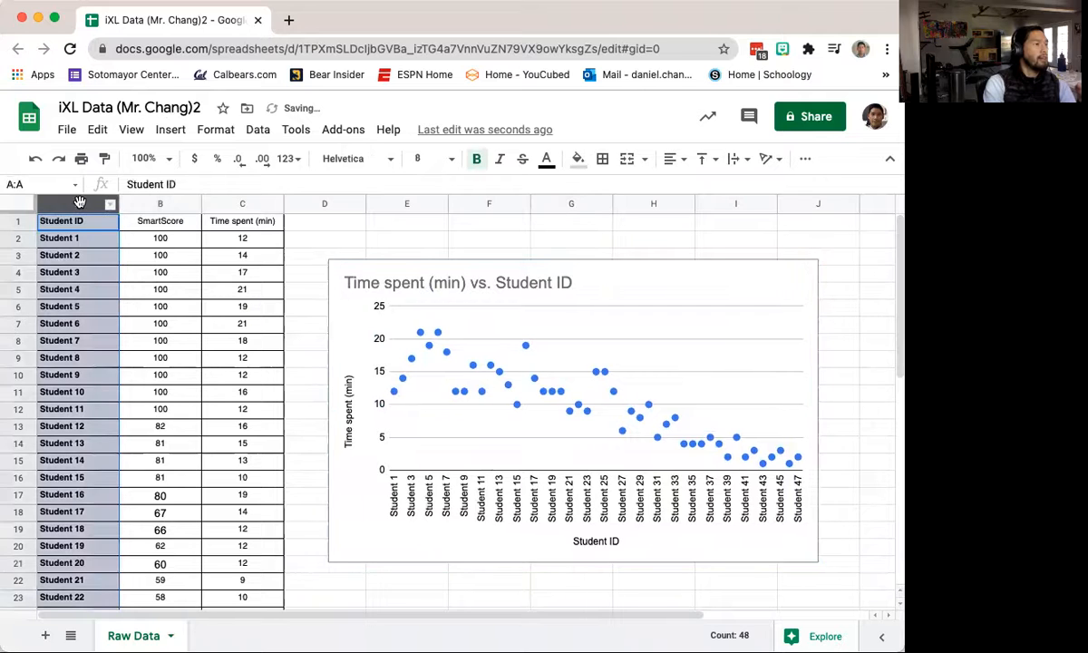
click(76, 220)
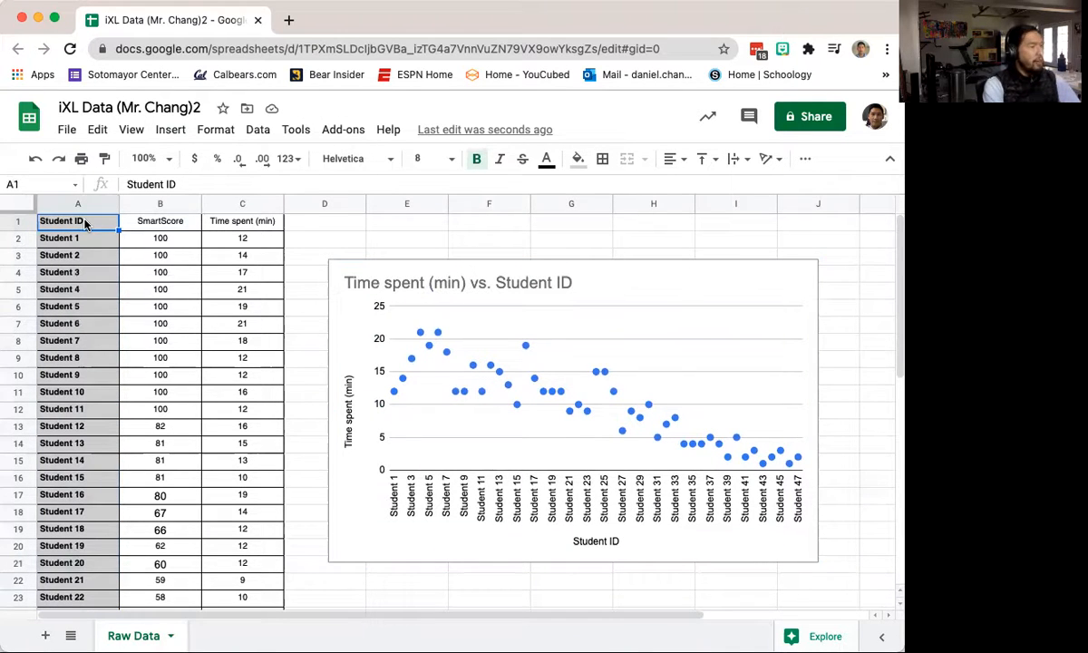
key(shift+Down)
key(shift+Down)
key(shift+Down)
key(shift+Down)
key(shift+Down)
key(shift+Down)
key(shift+Down)
key(shift+Down)
key(shift+Down)
key(shift+Down)
key(shift+Down)
key(shift+Down)
key(shift+Down)
key(shift+Down)
key(shift+Down)
key(shift+Down)
key(shift+Down)
key(shift+Down)
key(shift+Down)
key(shift+Down)
key(shift+Down)
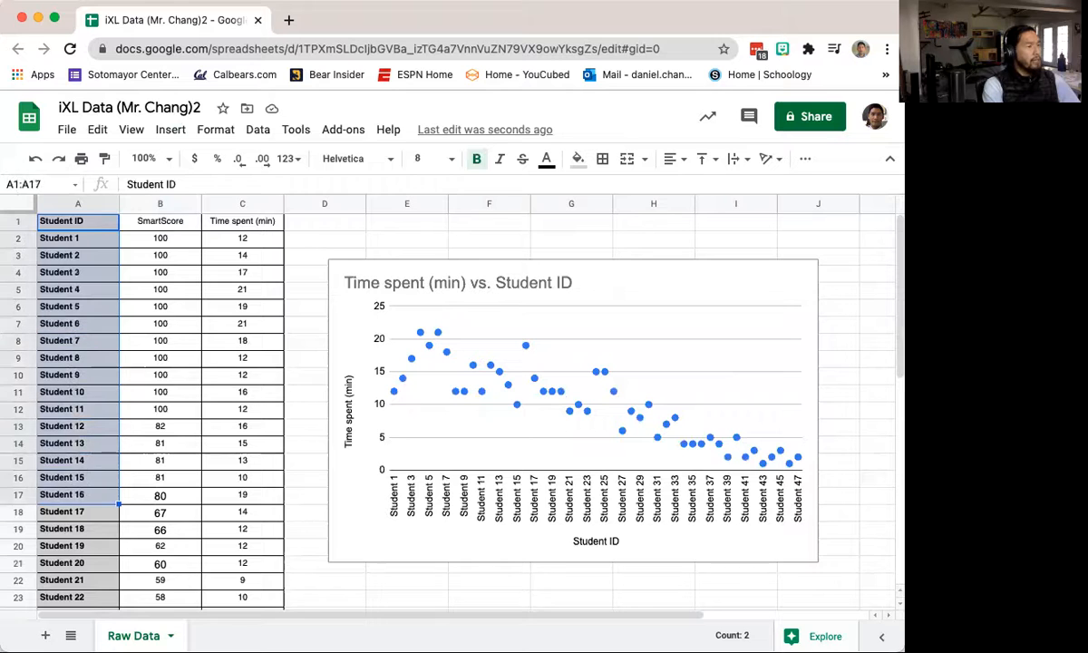
key(shift+Down)
key(shift+Down)
key(shift+Down)
key(shift+Down)
key(shift+Down)
key(shift+Down)
key(shift+Down)
key(shift+Down)
key(shift+Down)
key(shift+Down)
key(shift+Down)
key(shift+Down)
key(shift+Down)
key(shift+Down)
key(shift+Down)
key(shift+Down)
key(shift+Down)
key(shift+Down)
key(shift+Down)
key(shift+Down)
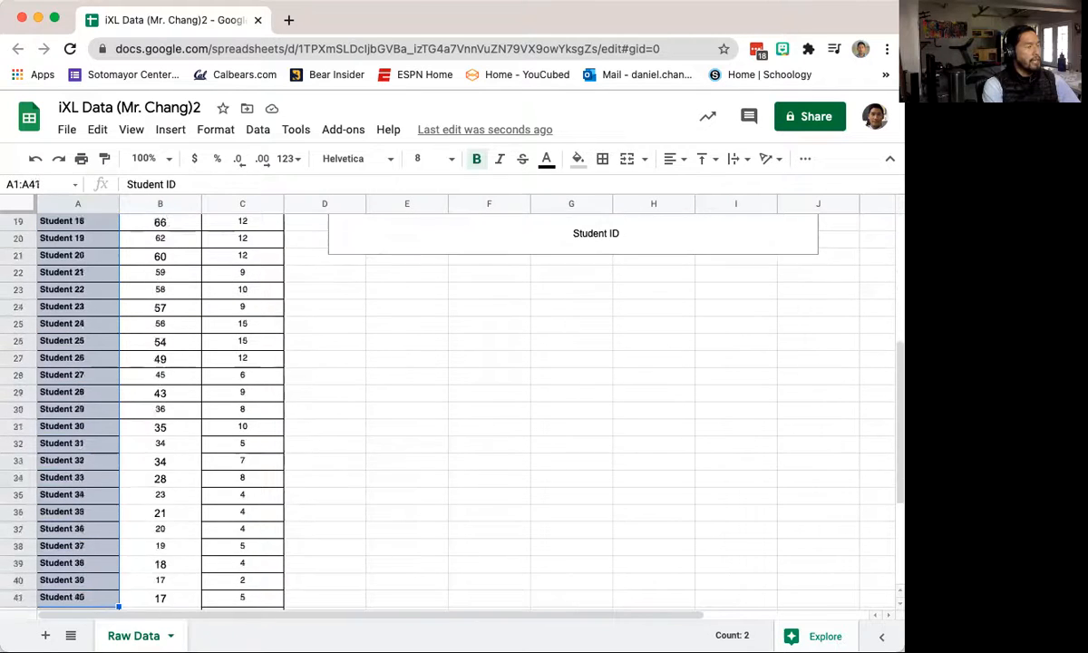
key(shift+Down)
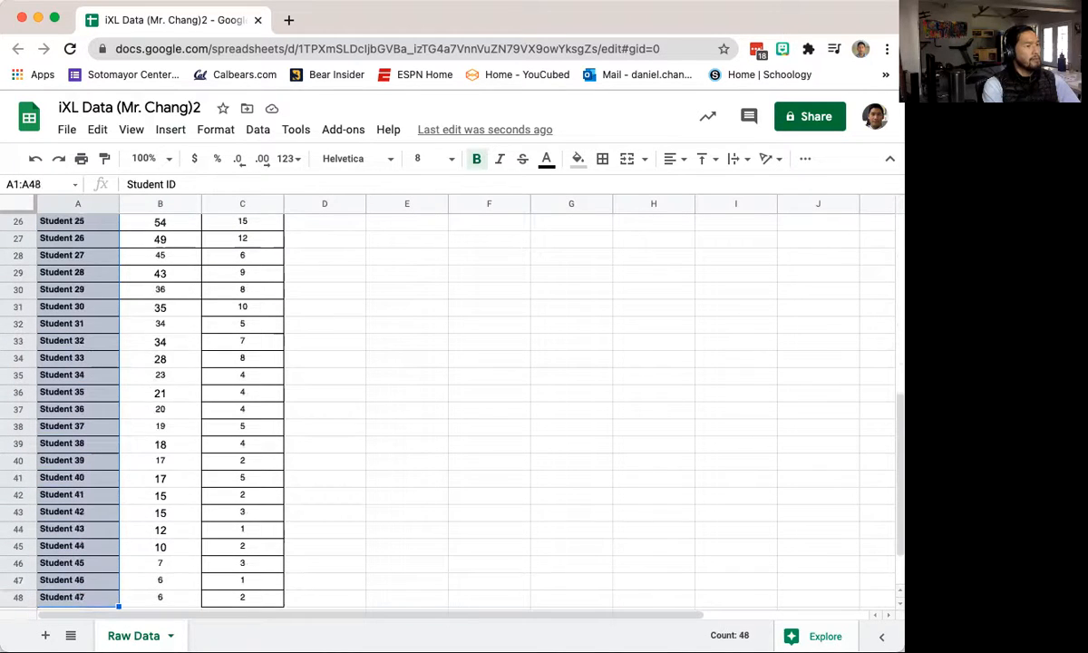
key(shift+Right)
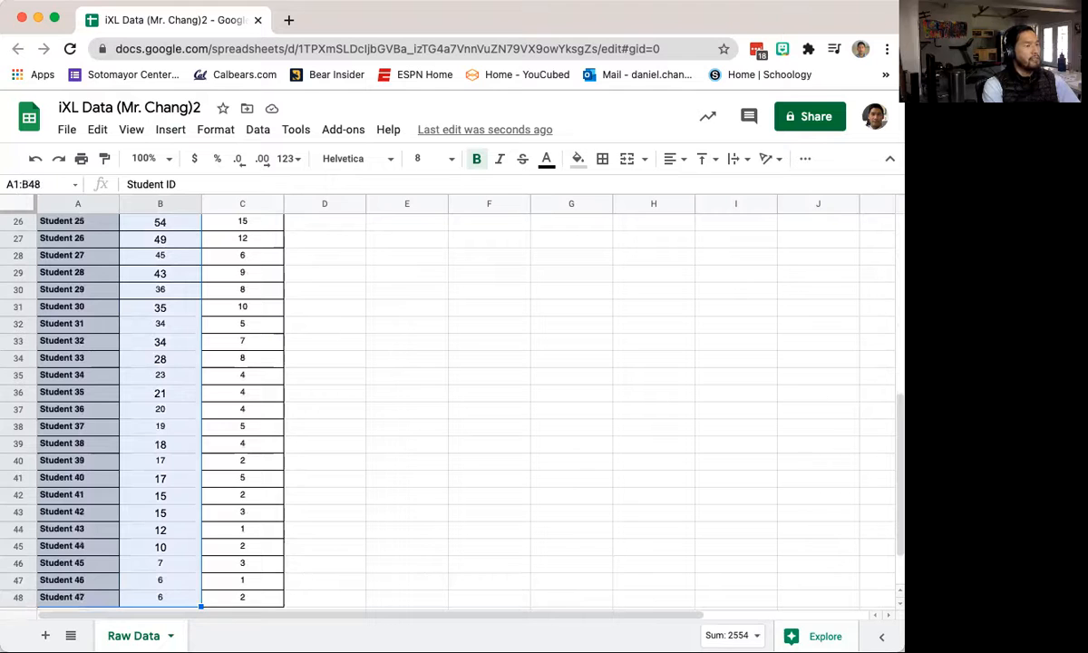
key(shift+Right)
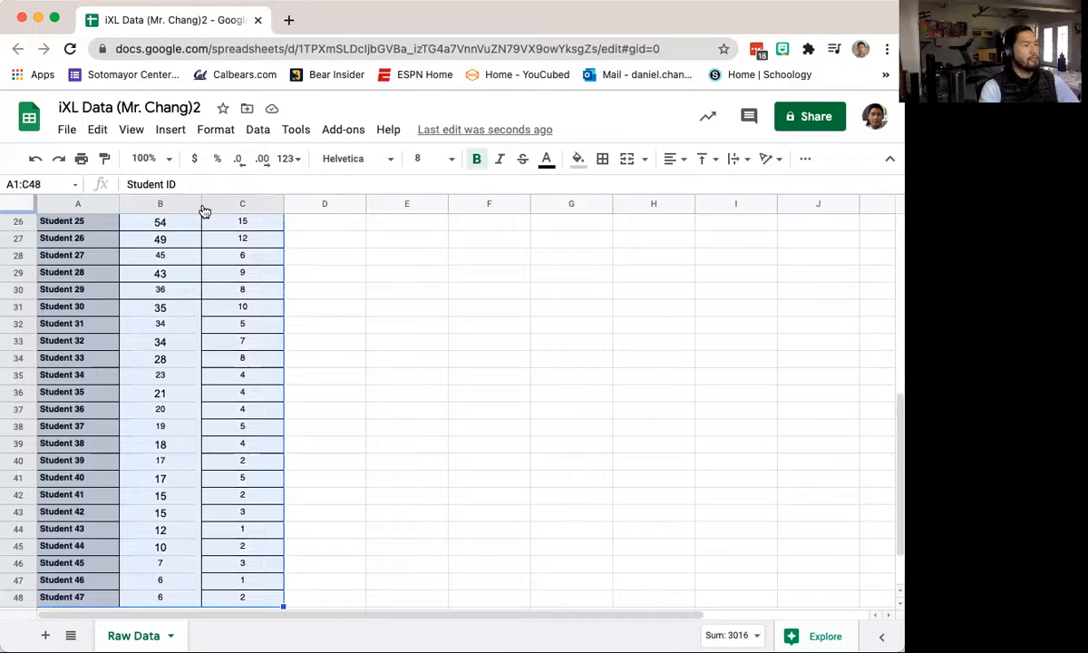
Step: Select the scatter chart and open its three-dot options menu
scroll(214, 272, up, 4)
scroll(214, 271, up, 5)
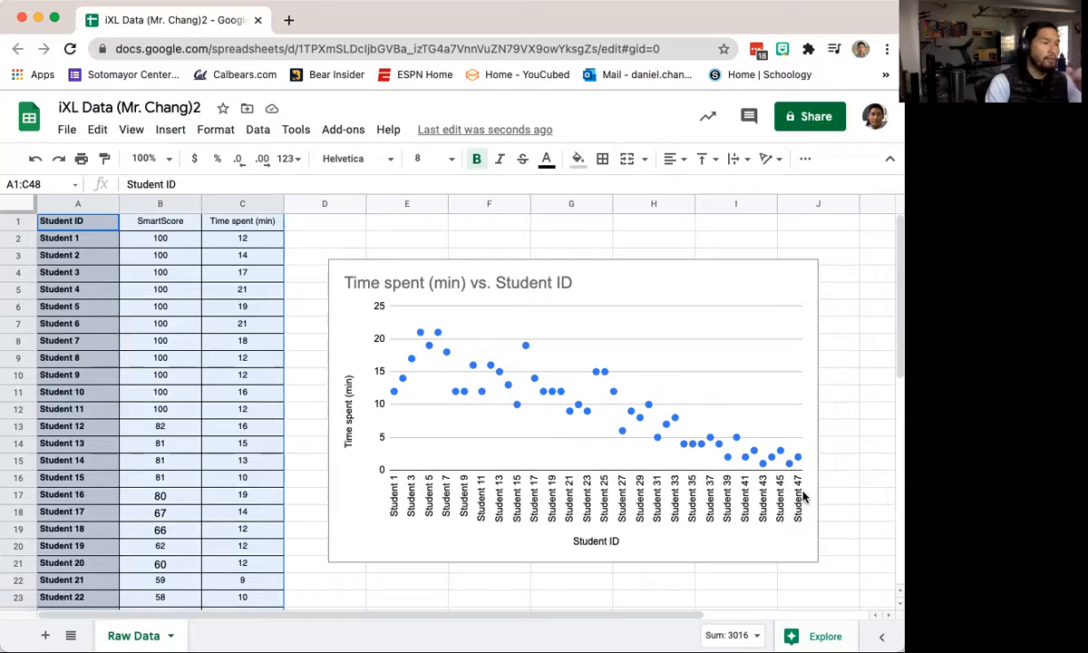
click(555, 277)
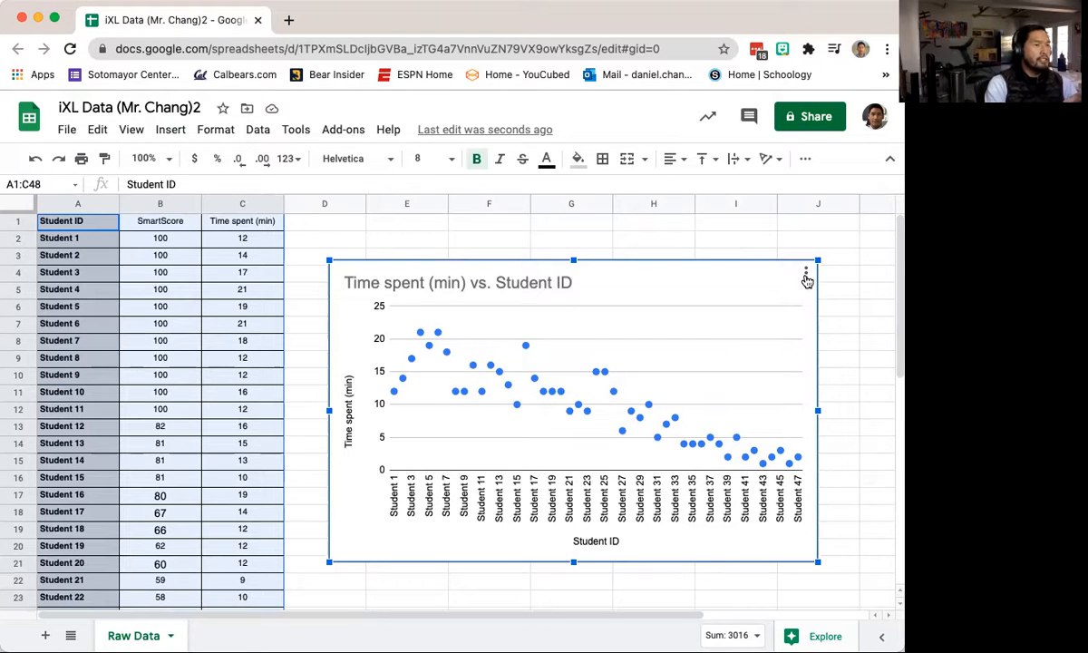
click(806, 274)
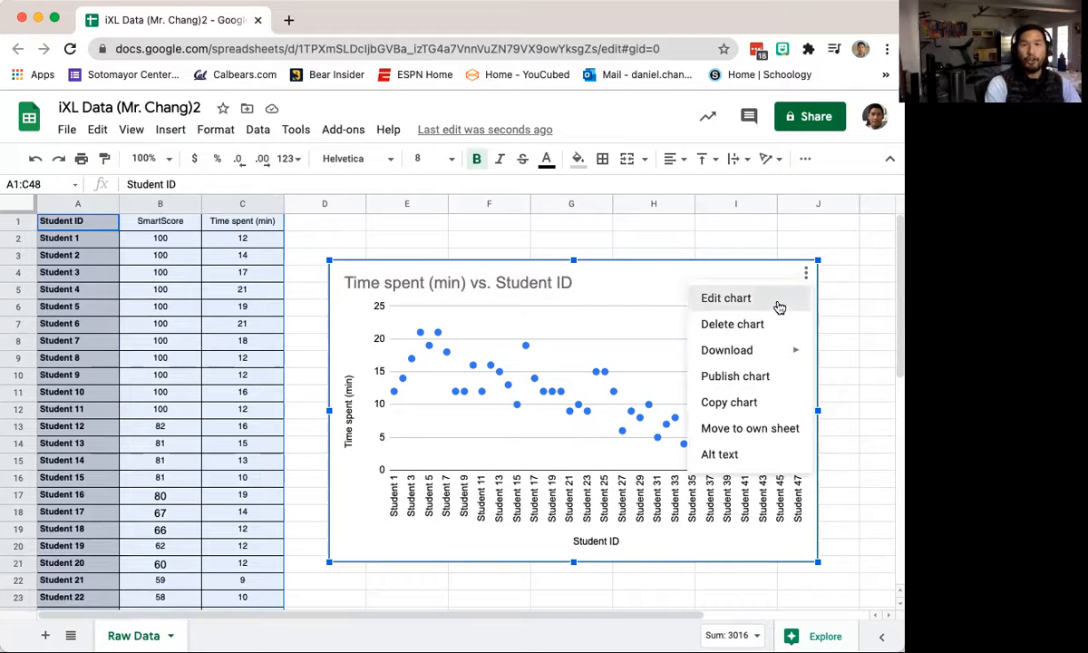
Step: Change the chart's data range to B2:B48,C2:C48
click(725, 299)
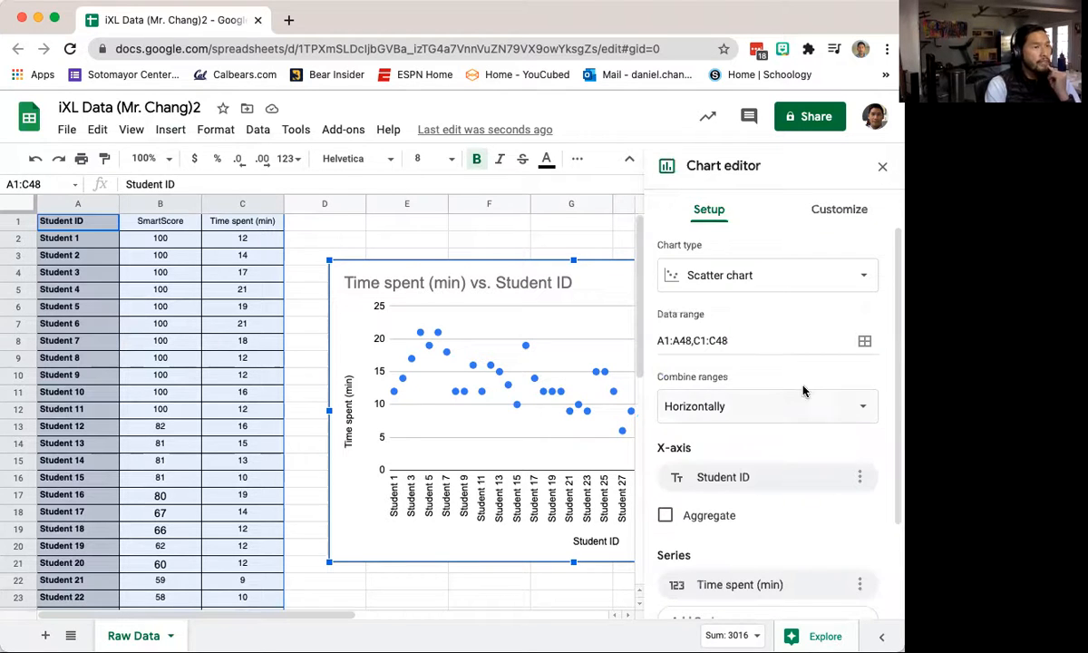
scroll(803, 390, down, 2)
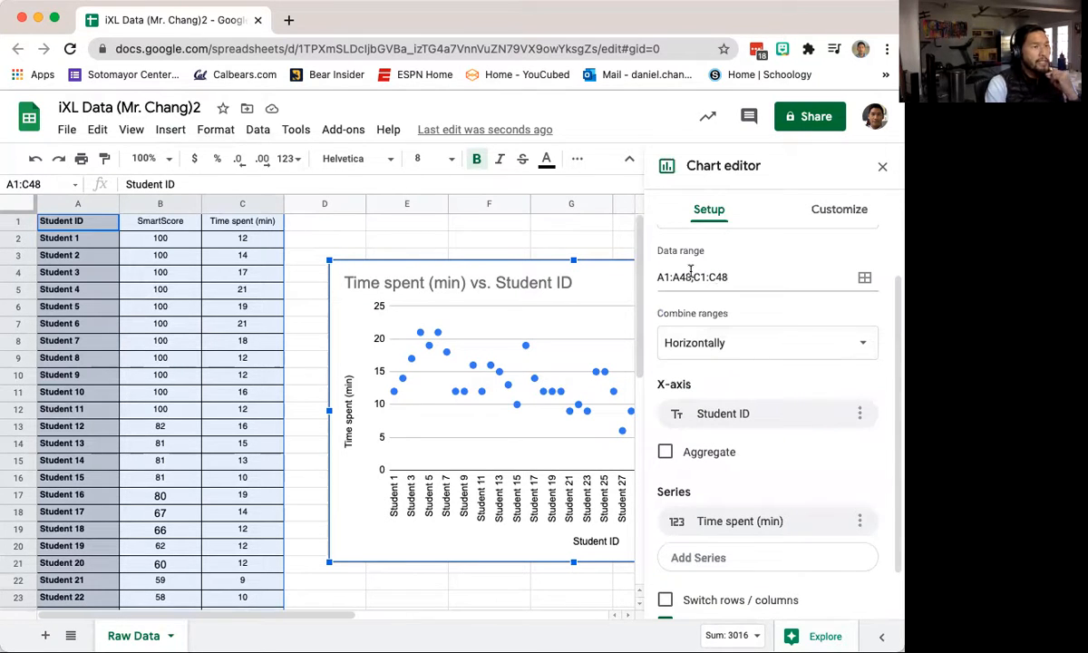
click(686, 276)
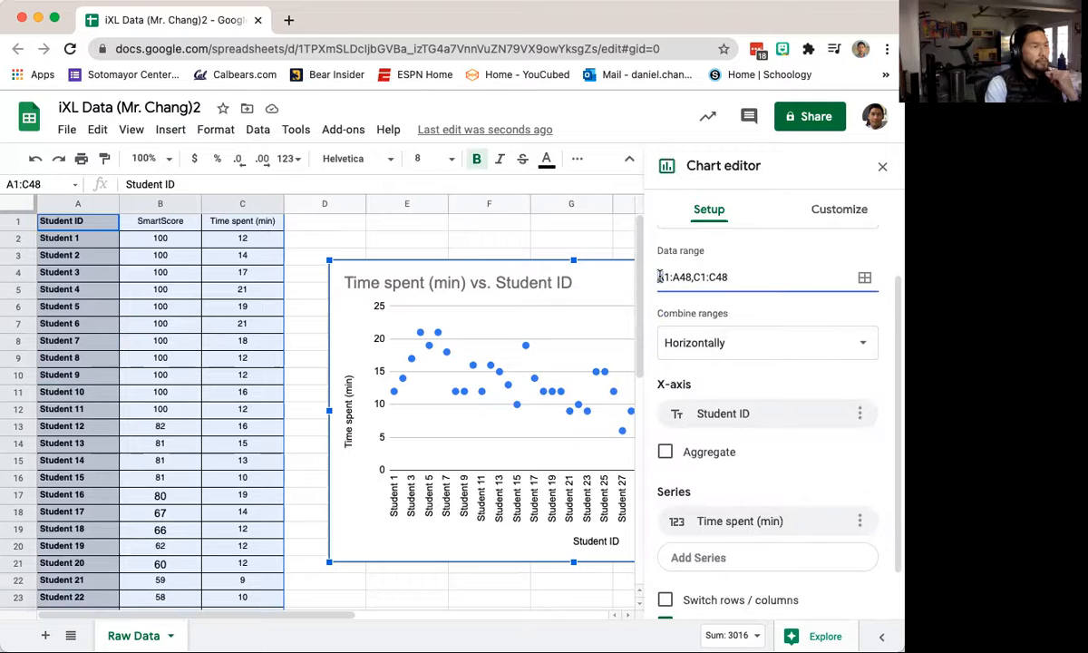
text(B1:B)
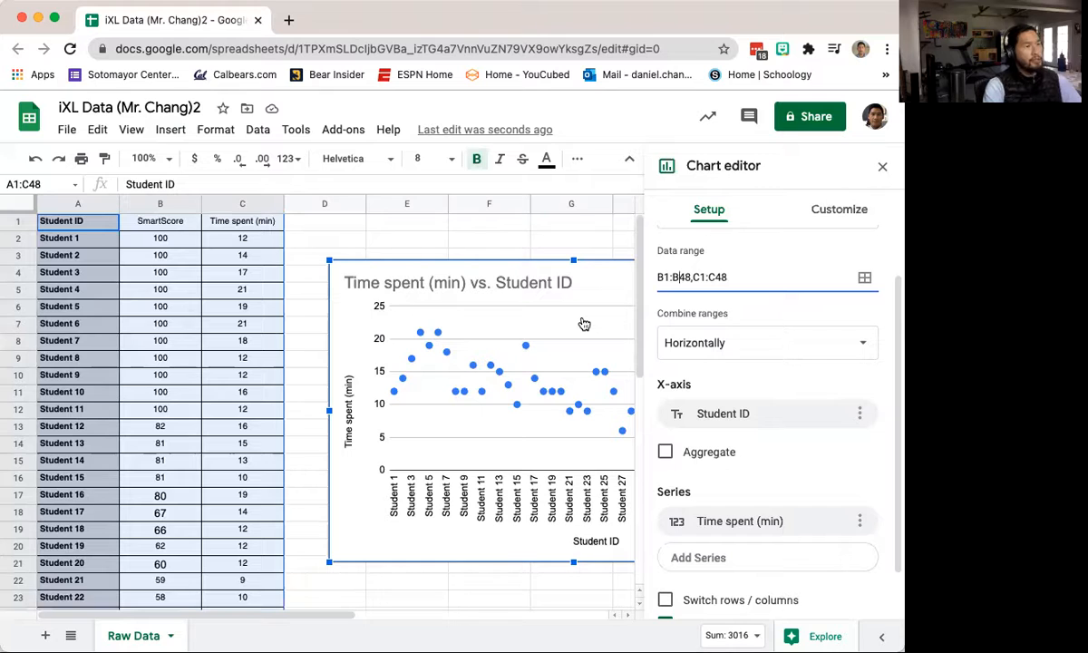
drag(658, 276, 728, 279)
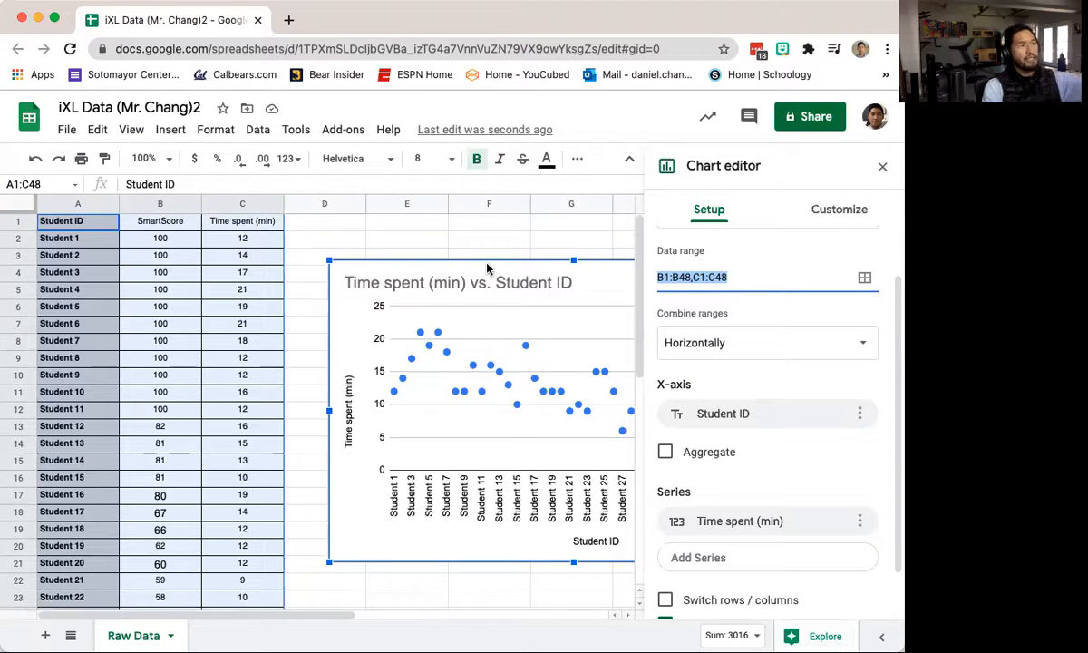
click(663, 276)
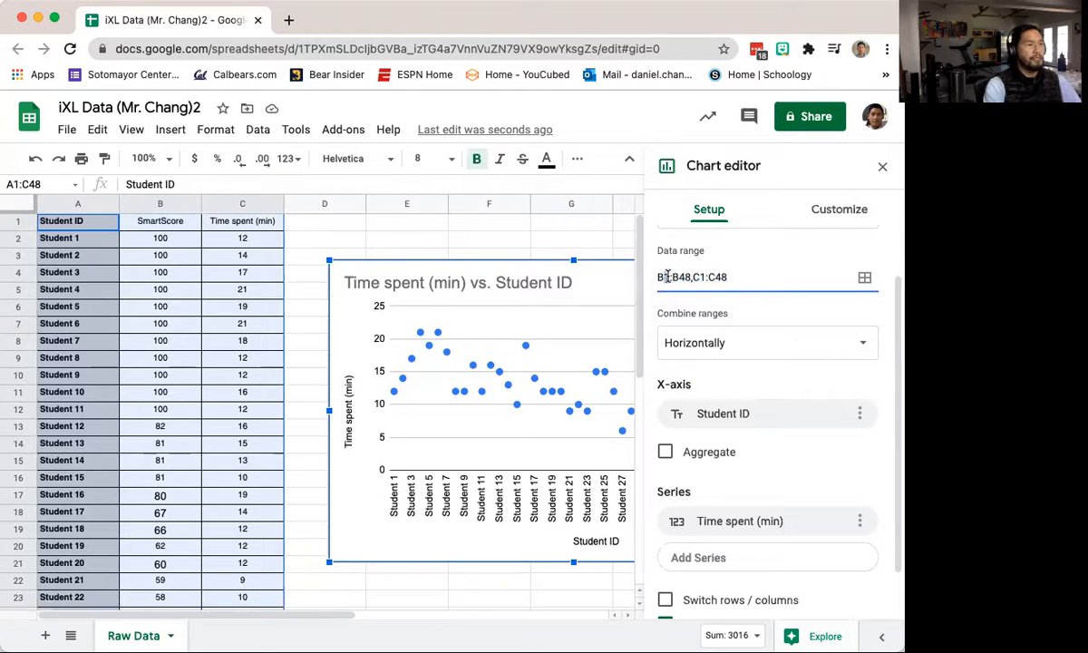
key(BackSpace)
text(2)
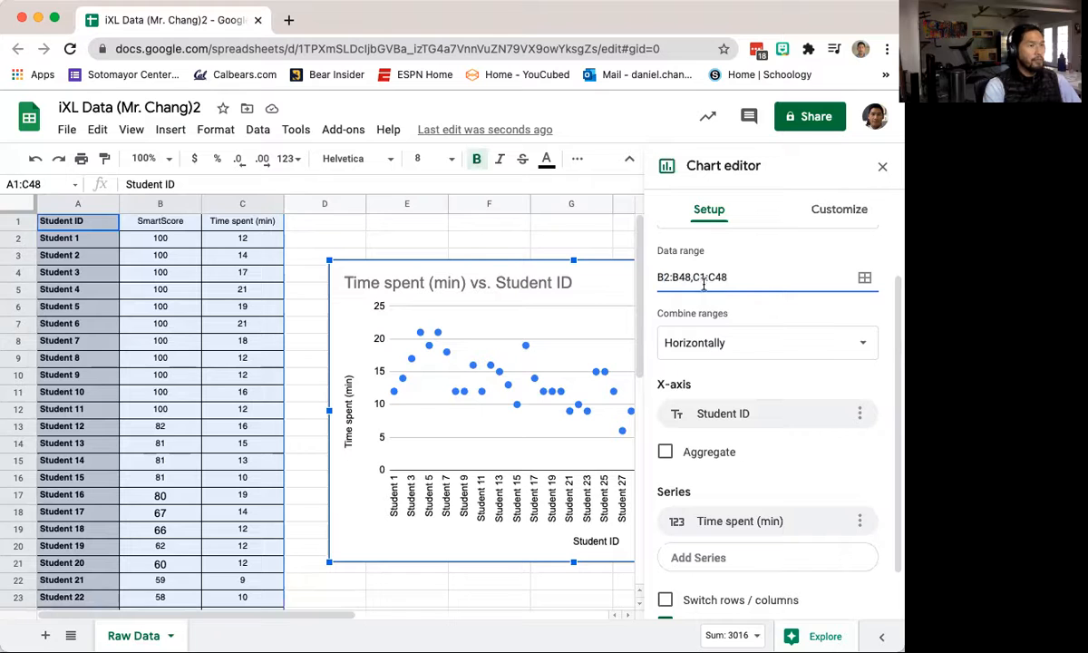
click(704, 276)
key(BackSpace)
text(2)
drag(657, 277, 728, 280)
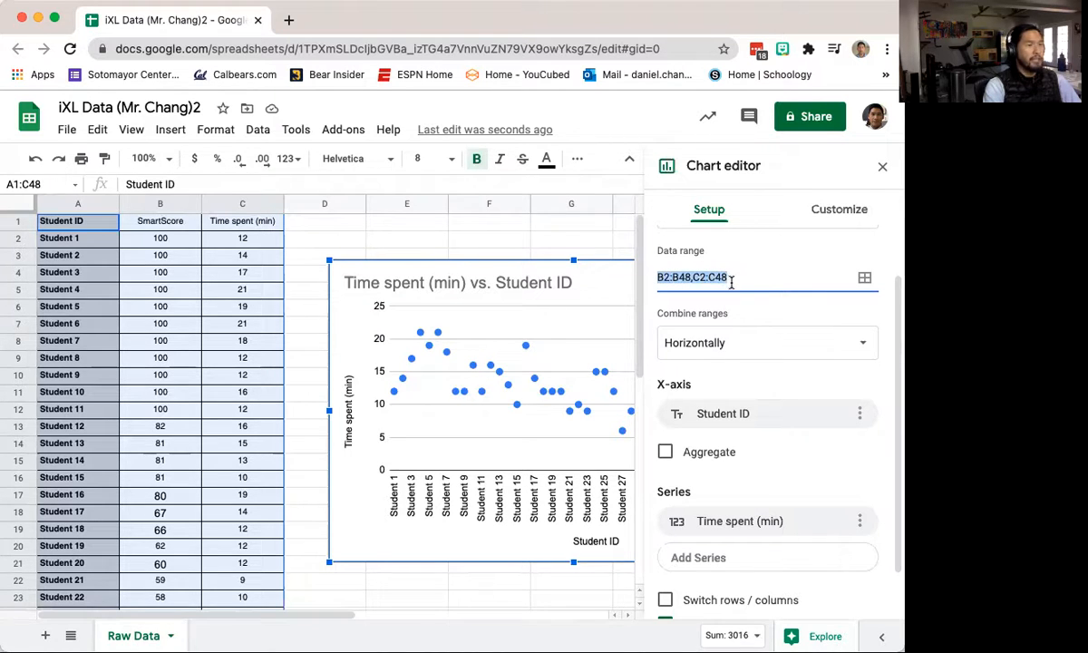
click(753, 420)
Step: Use the 12 column as the X-axis, add the 100 column as a series, and close the editor
click(753, 416)
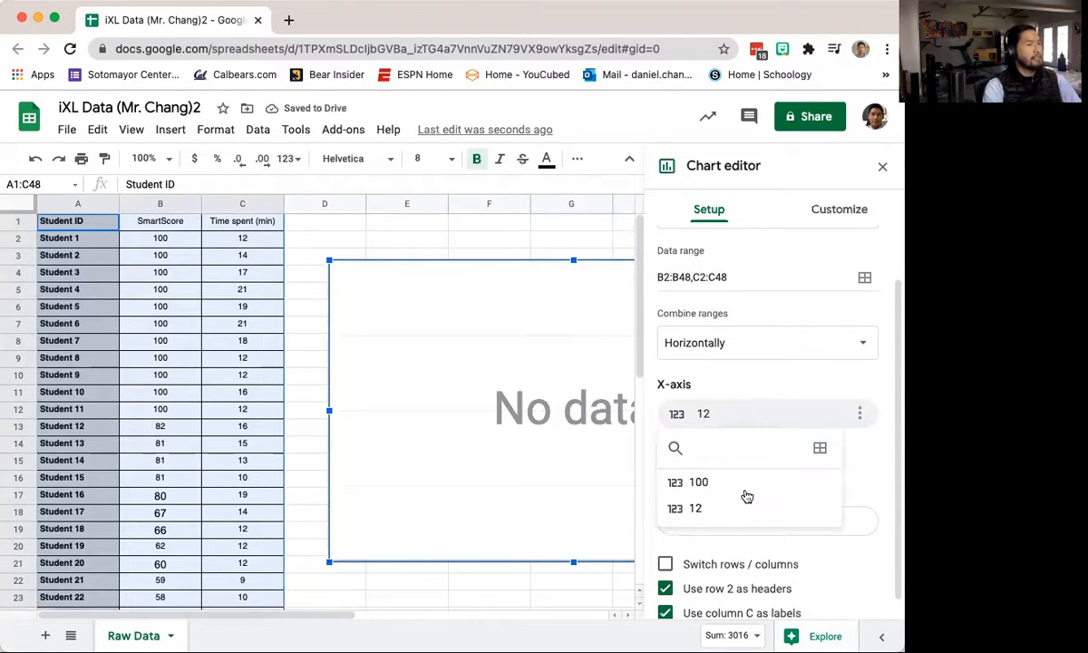
click(746, 491)
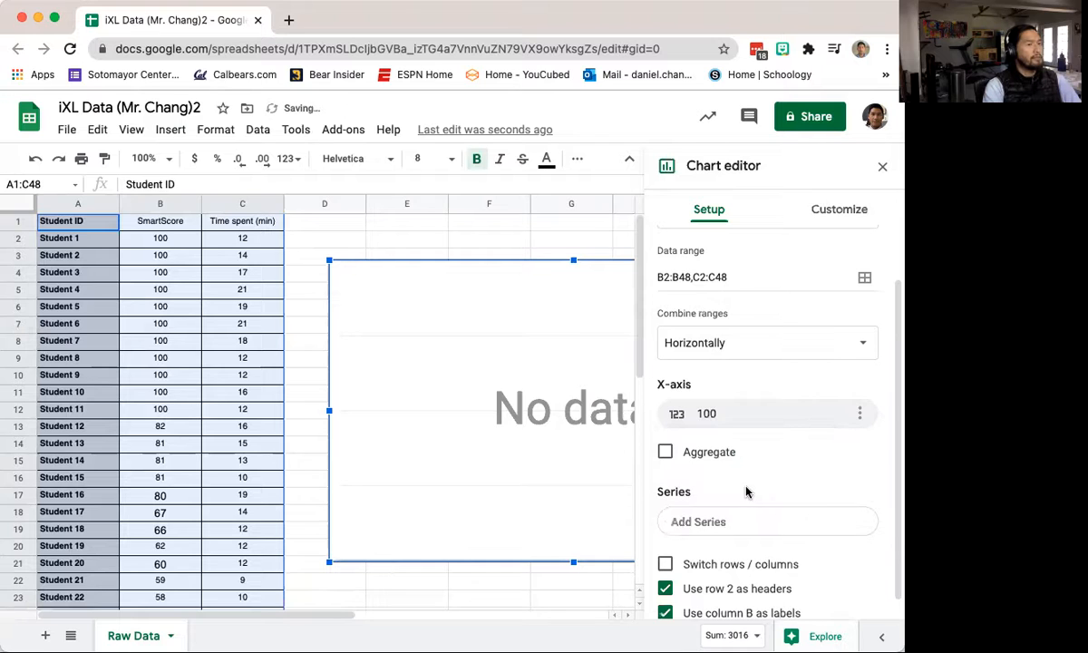
click(729, 417)
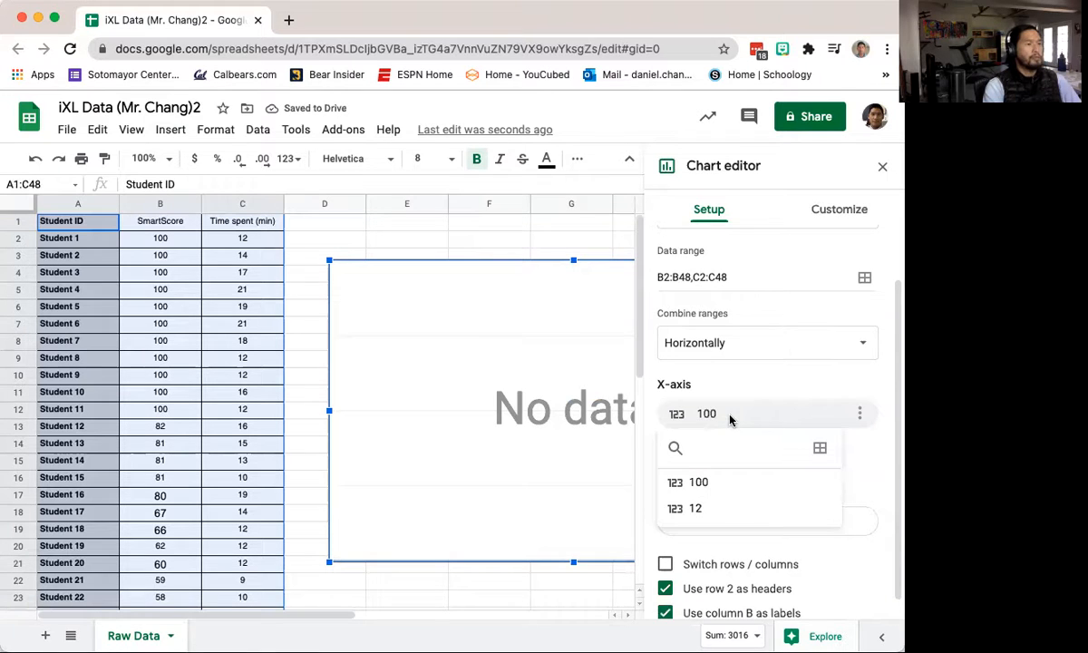
click(739, 509)
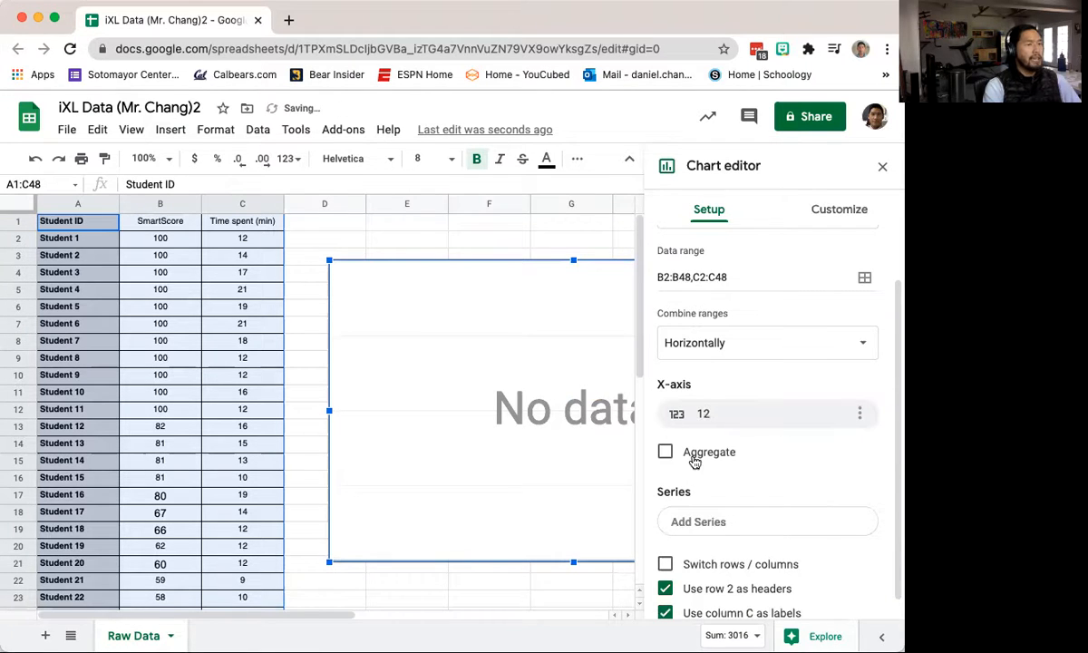
click(707, 524)
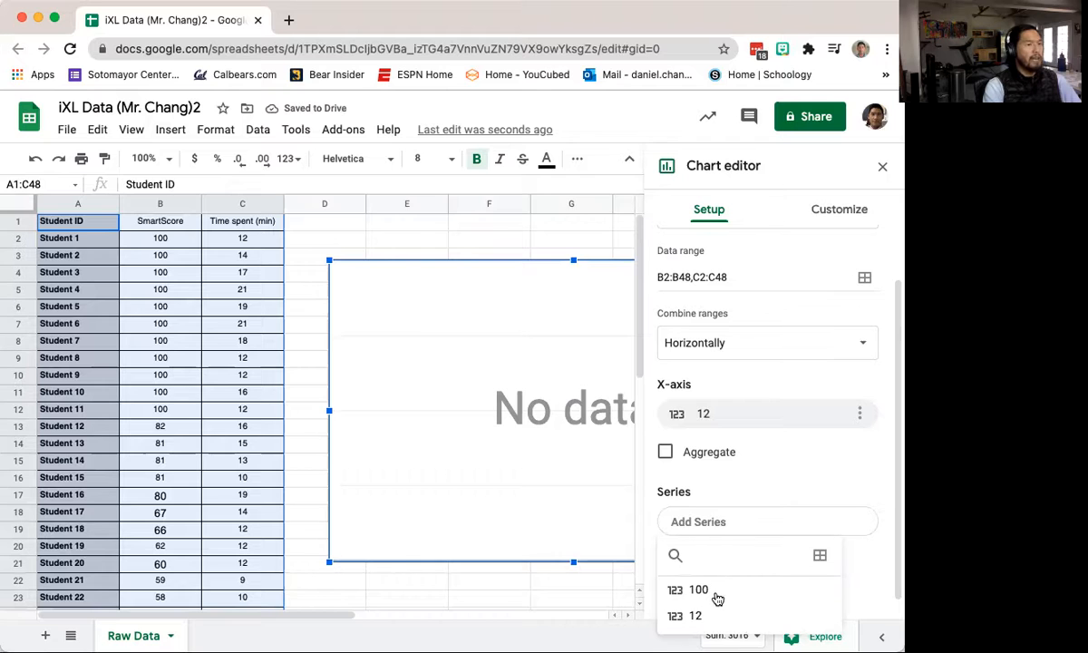
click(717, 599)
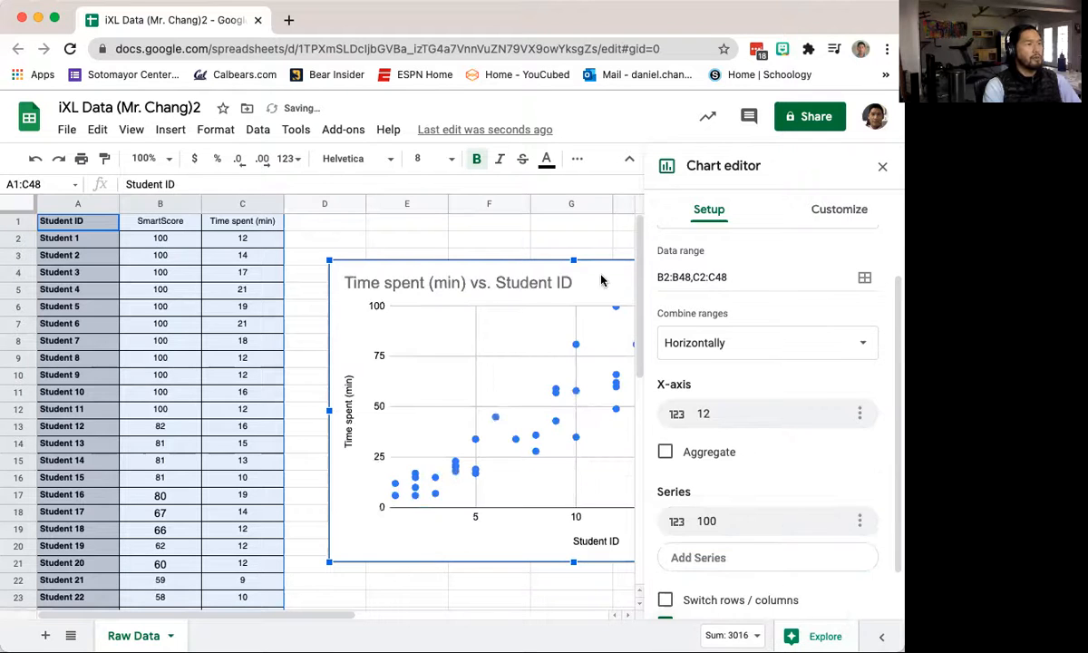
scroll(800, 456, down, 1)
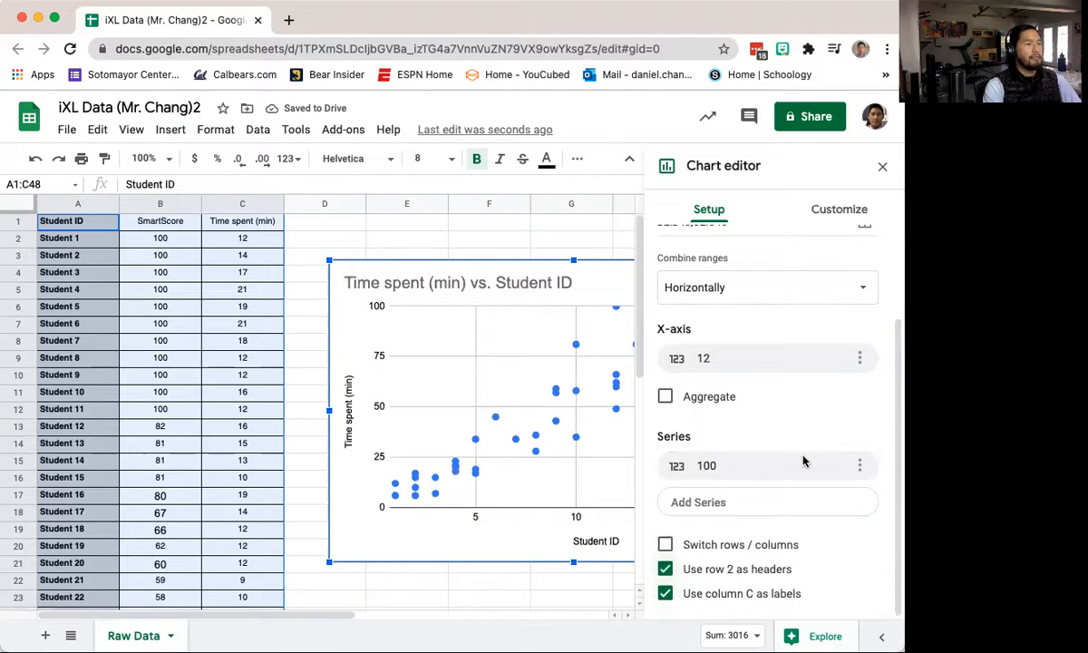
scroll(801, 460, up, 1)
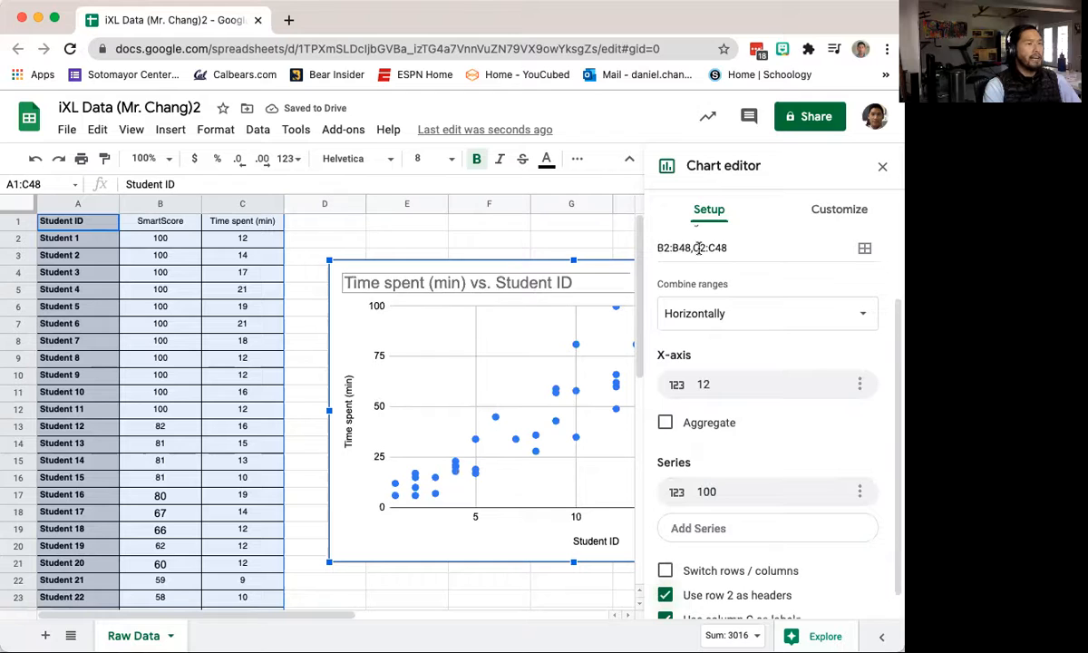
click(882, 167)
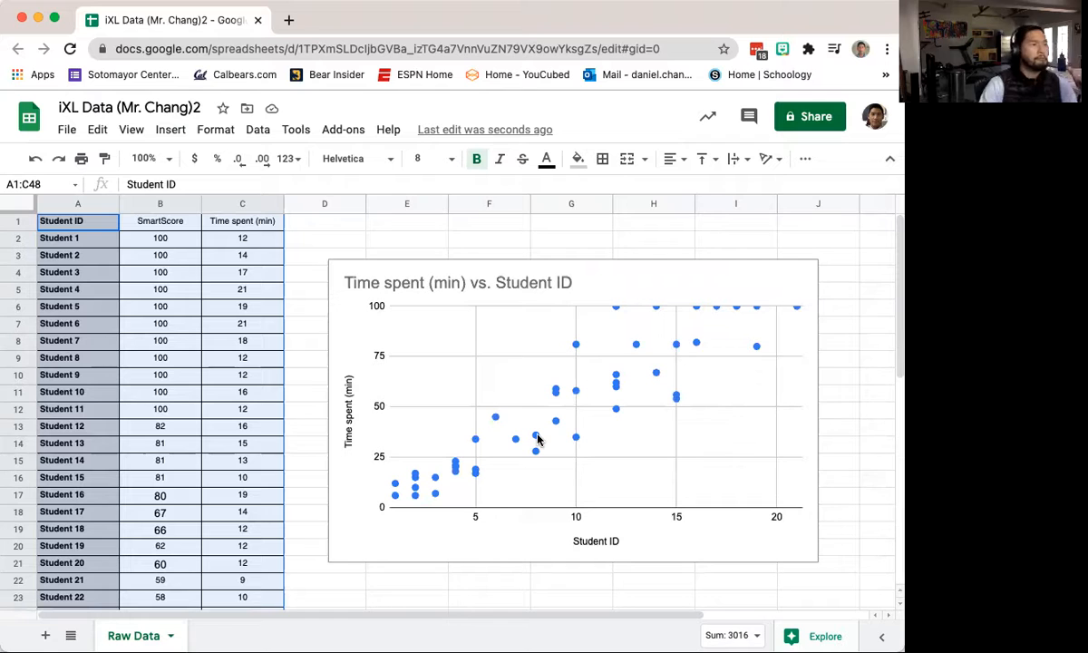
Step: Move the scatter chart onto its own sheet, Chart2
click(731, 289)
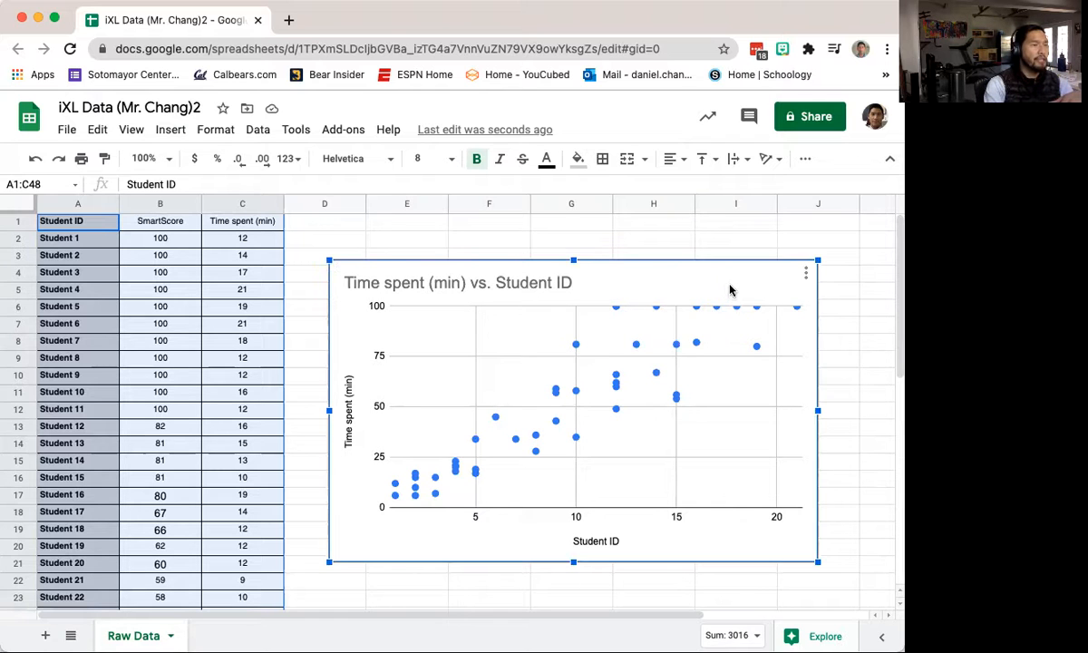
click(806, 274)
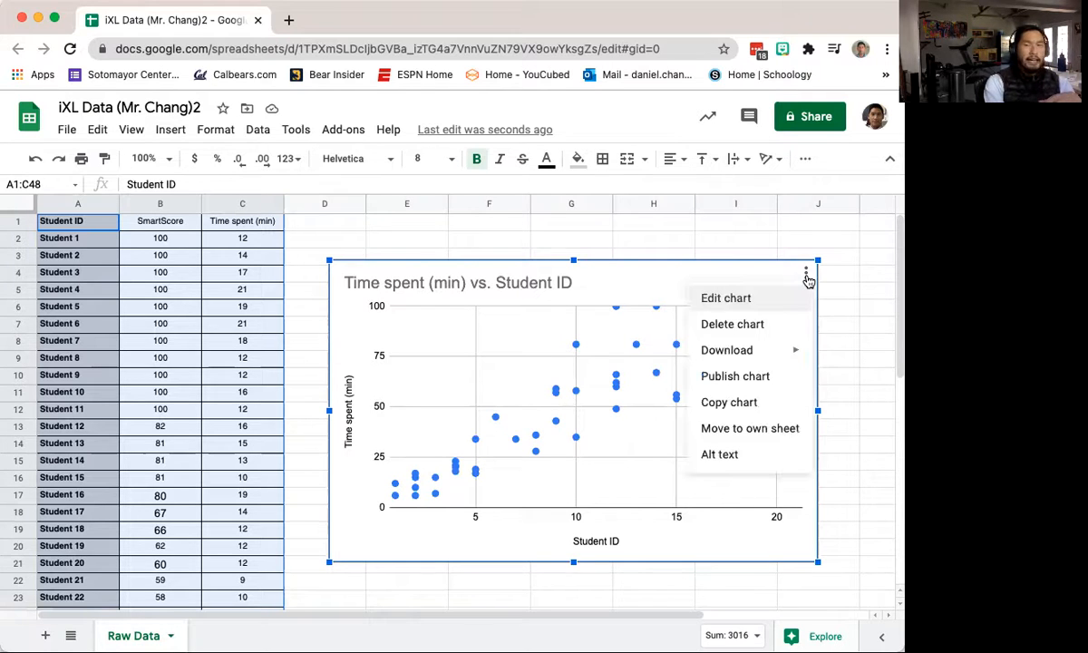
click(793, 438)
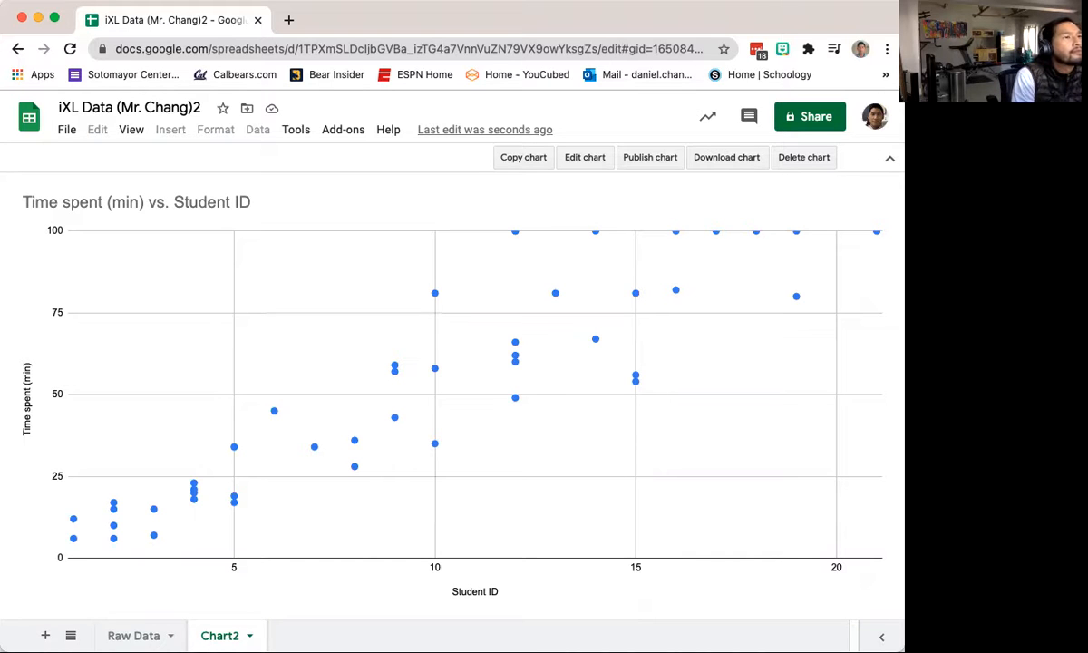
Step: Handwrite green axis labels 'Time (min)' and 'Smart score' on the chart
drag(189, 596, 345, 587)
drag(442, 596, 510, 591)
mouse_move(614, 582)
mouse_down()
mouse_move(614, 598)
mouse_move(626, 581)
mouse_up()
mouse_move(654, 595)
mouse_down()
mouse_move(662, 558)
mouse_move(758, 587)
mouse_move(846, 582)
mouse_up()
drag(229, 578, 244, 578)
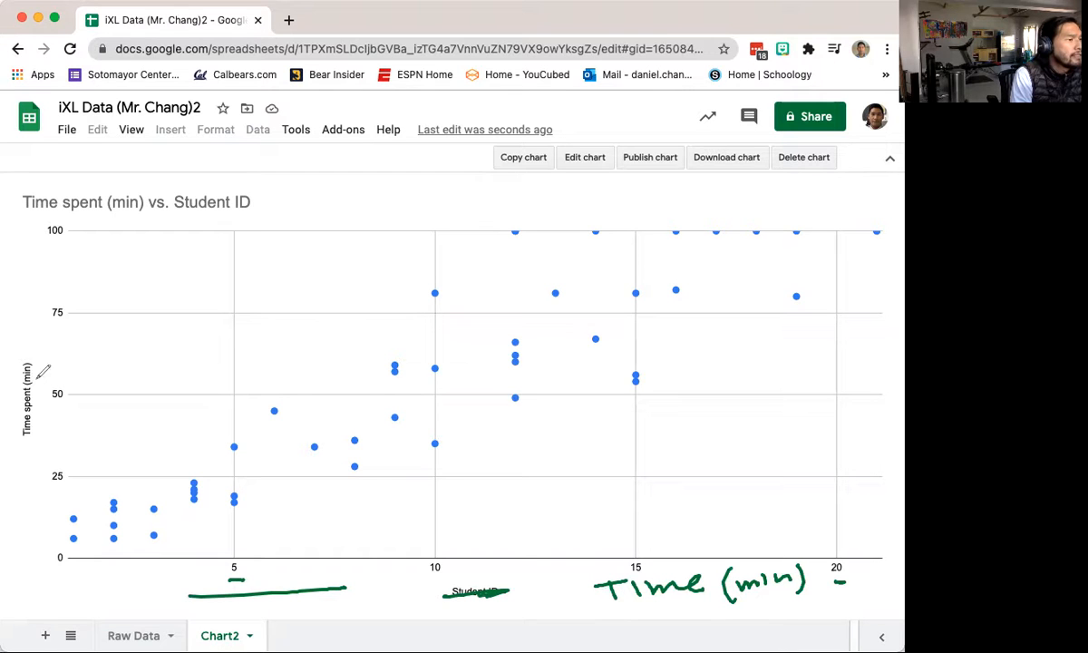
drag(25, 362, 30, 439)
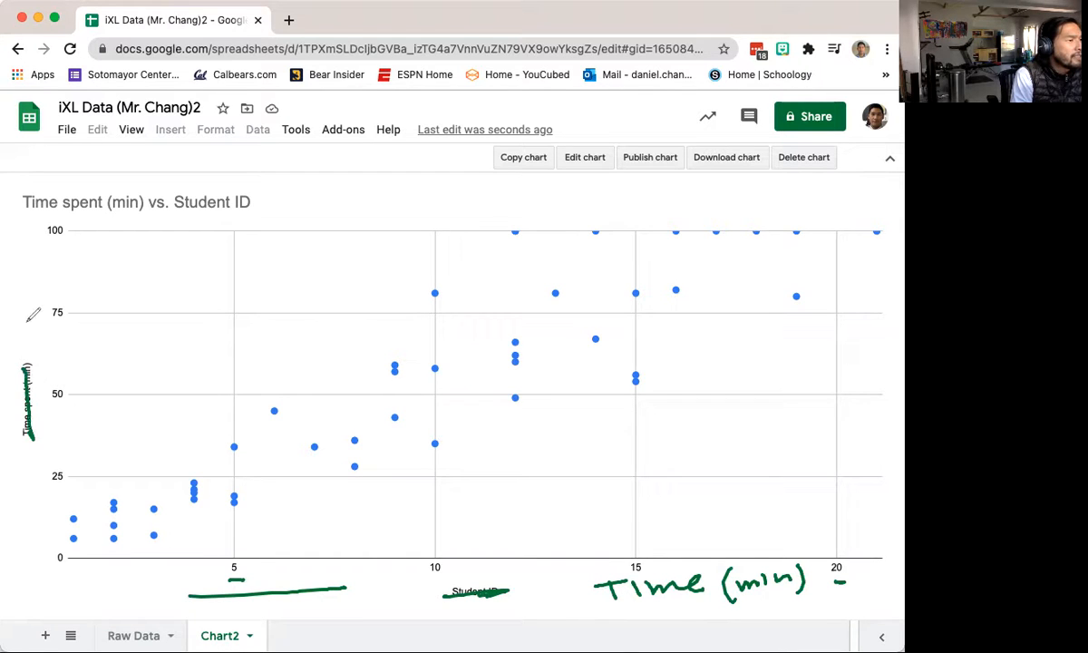
mouse_move(10, 292)
mouse_down()
mouse_move(58, 278)
mouse_move(29, 292)
mouse_move(55, 306)
mouse_move(88, 305)
mouse_up()
drag(42, 243, 59, 239)
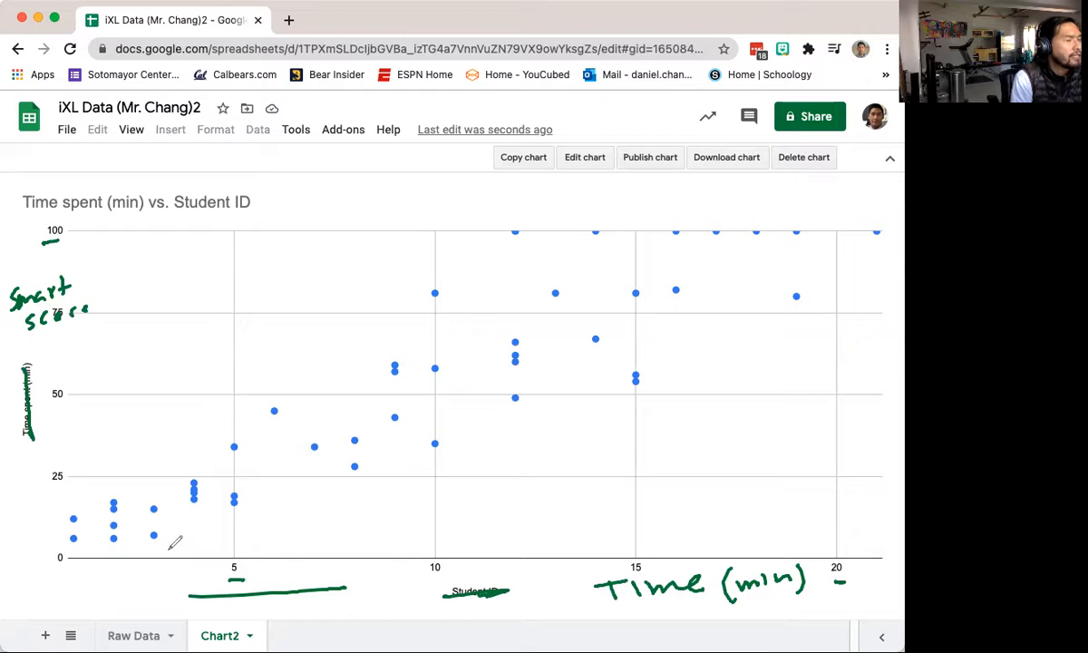
Step: Circle the top data point and write its coordinates 100,17 above it
mouse_move(759, 221)
mouse_down()
mouse_move(747, 234)
mouse_move(766, 238)
mouse_up()
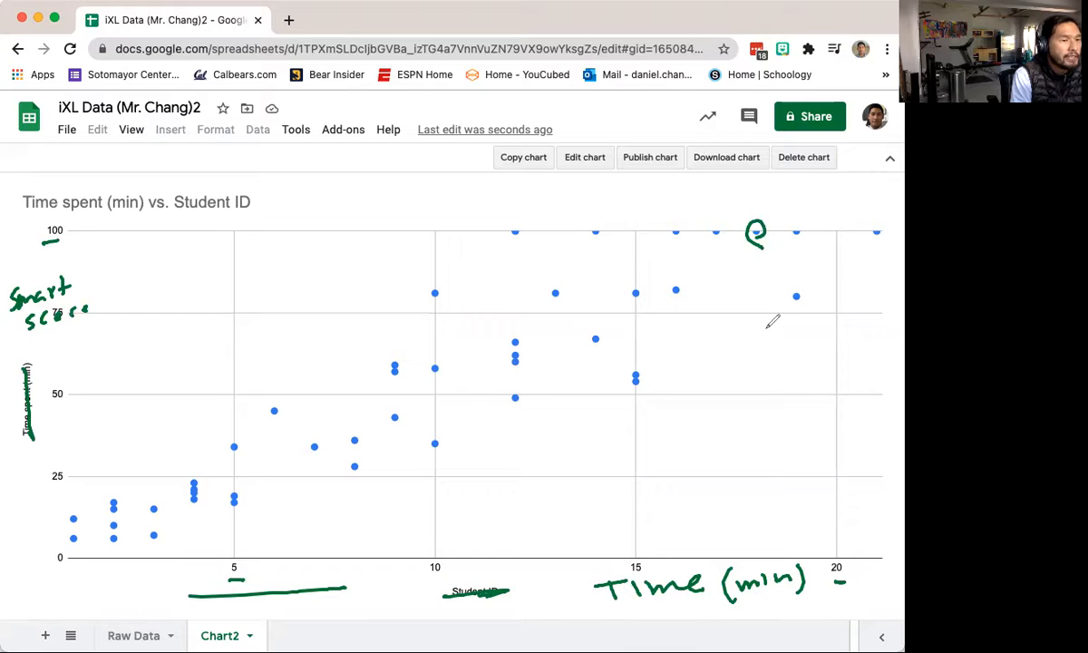
drag(760, 547, 760, 559)
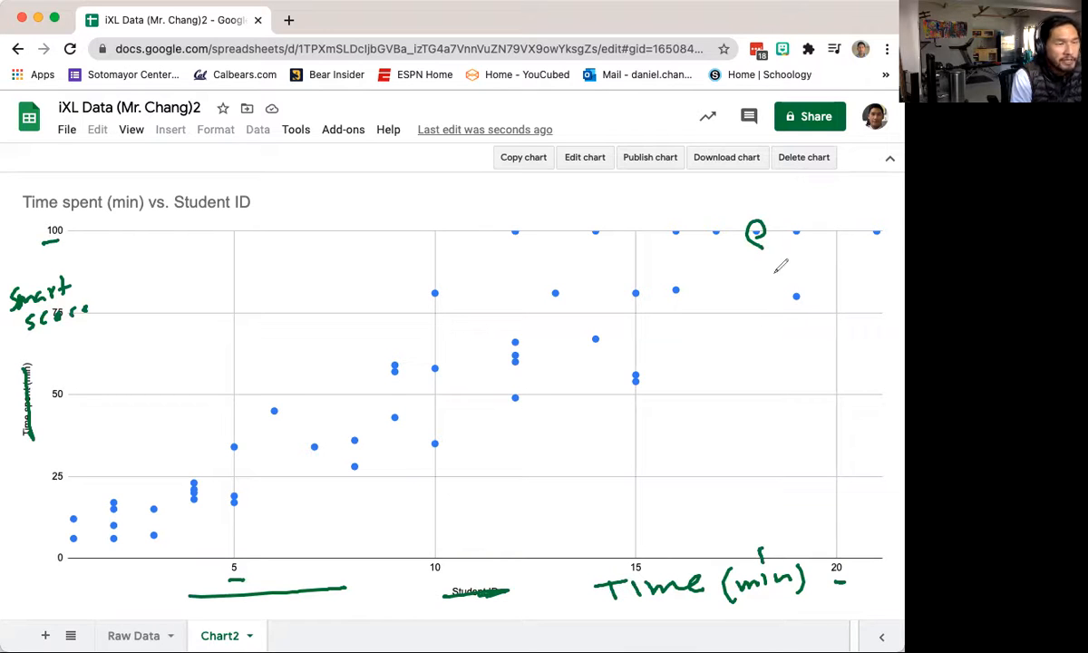
mouse_move(729, 189)
mouse_down()
mouse_move(730, 204)
mouse_move(758, 189)
mouse_up()
drag(776, 195, 792, 196)
mouse_move(798, 182)
mouse_down()
mouse_move(812, 179)
mouse_move(813, 198)
mouse_up()
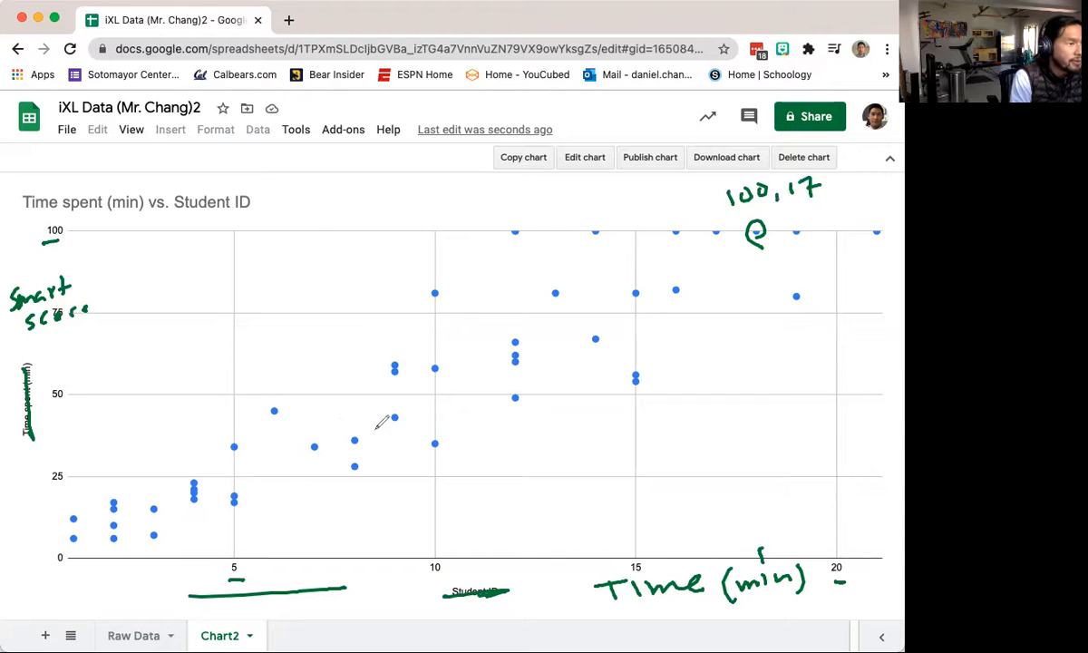
Step: Circle a middle point, draw dashed guides to both axes, and label it (40,17)
mouse_move(396, 399)
mouse_down()
mouse_move(390, 428)
mouse_move(397, 408)
mouse_up()
drag(51, 412, 107, 412)
drag(130, 412, 178, 413)
drag(204, 412, 211, 413)
drag(253, 412, 308, 411)
drag(337, 410, 384, 411)
drag(391, 410, 399, 410)
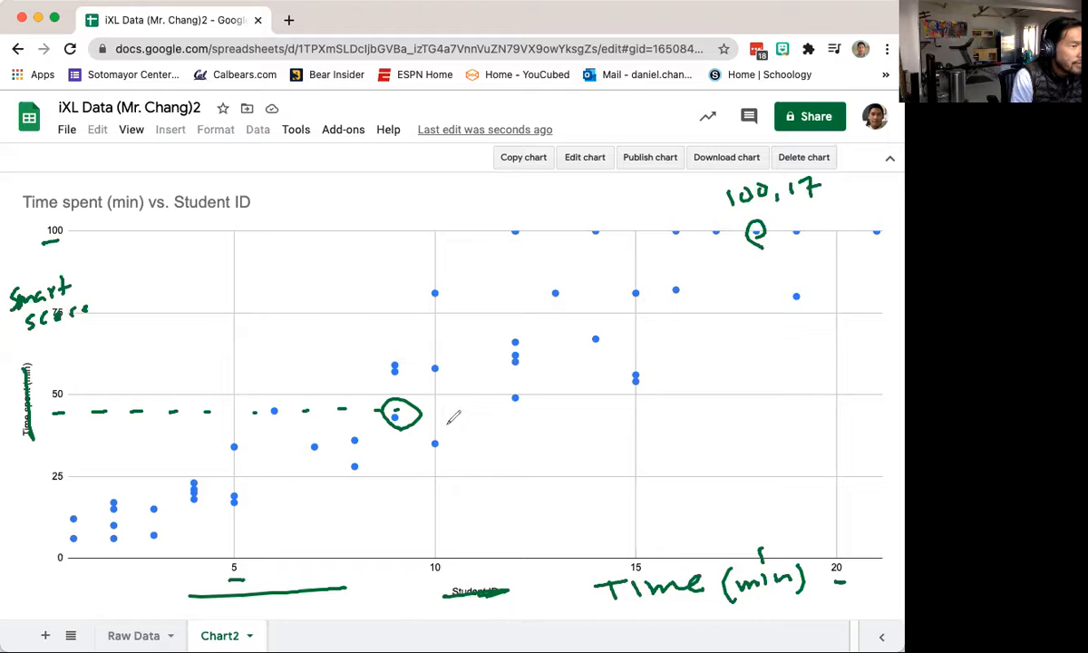
drag(392, 442, 393, 446)
drag(393, 472, 385, 506)
drag(385, 519, 385, 524)
drag(379, 544, 381, 550)
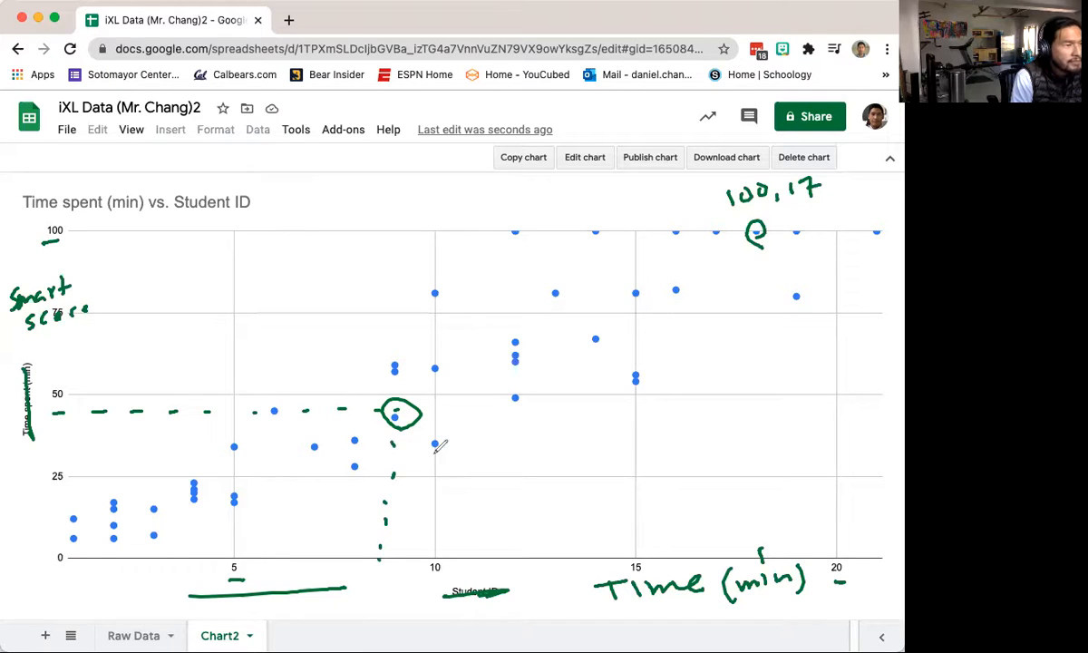
mouse_move(436, 483)
mouse_down()
mouse_move(510, 478)
mouse_move(535, 501)
mouse_up()
mouse_move(464, 486)
mouse_down()
mouse_move(462, 509)
mouse_move(417, 515)
mouse_up()
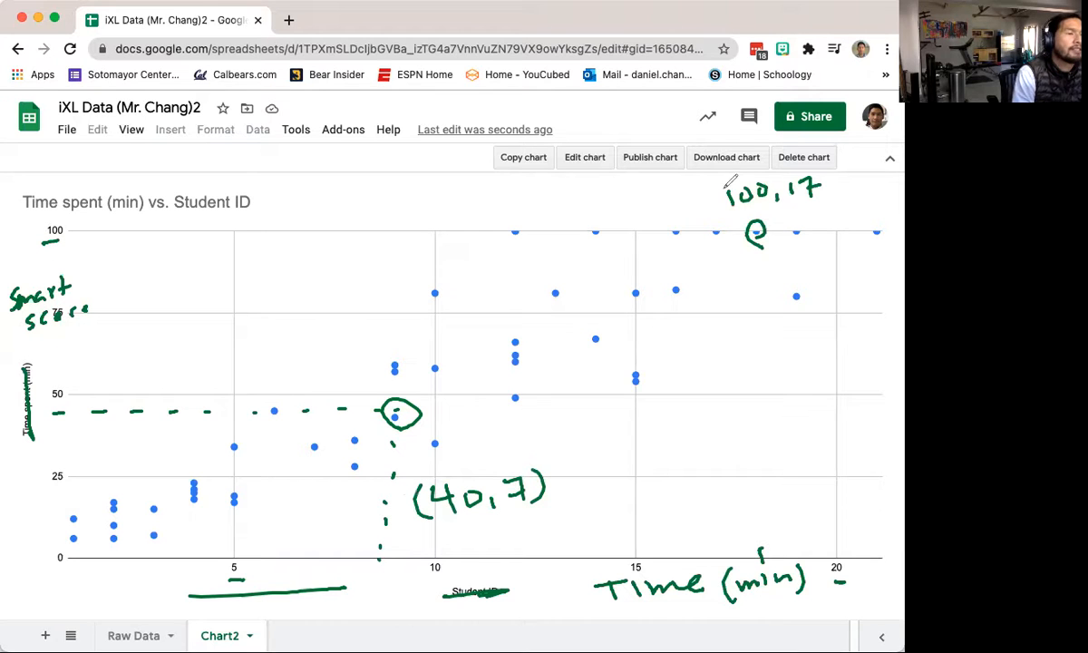
drag(722, 180, 717, 206)
drag(834, 202, 830, 175)
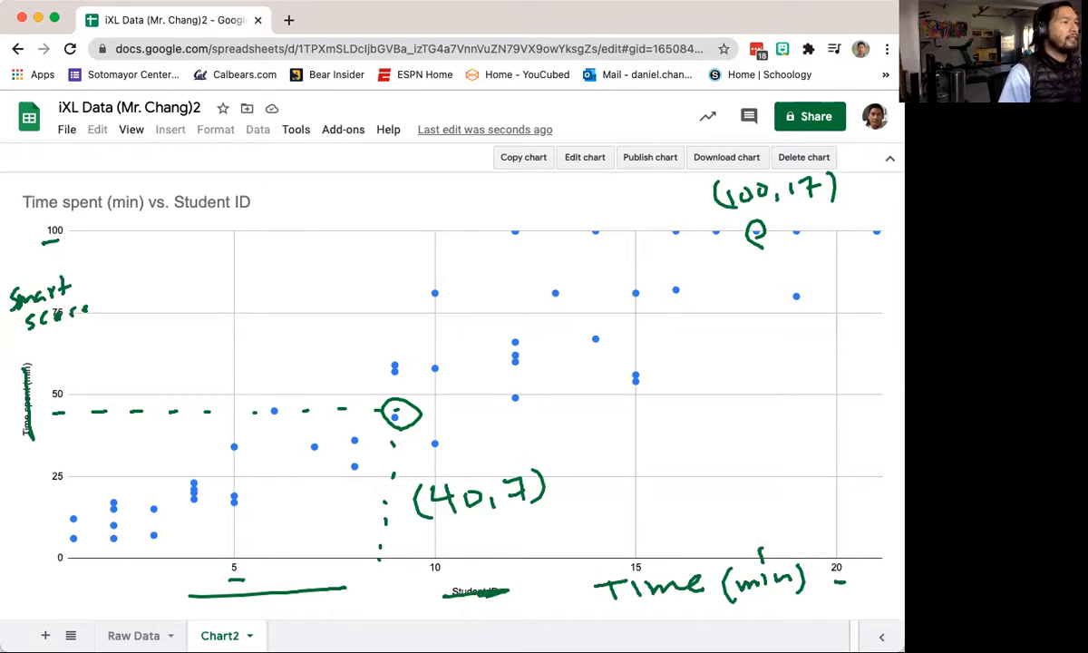
Step: Clear the pen annotations and reopen the Chart editor, leaving the X-axis unchanged
click(593, 7)
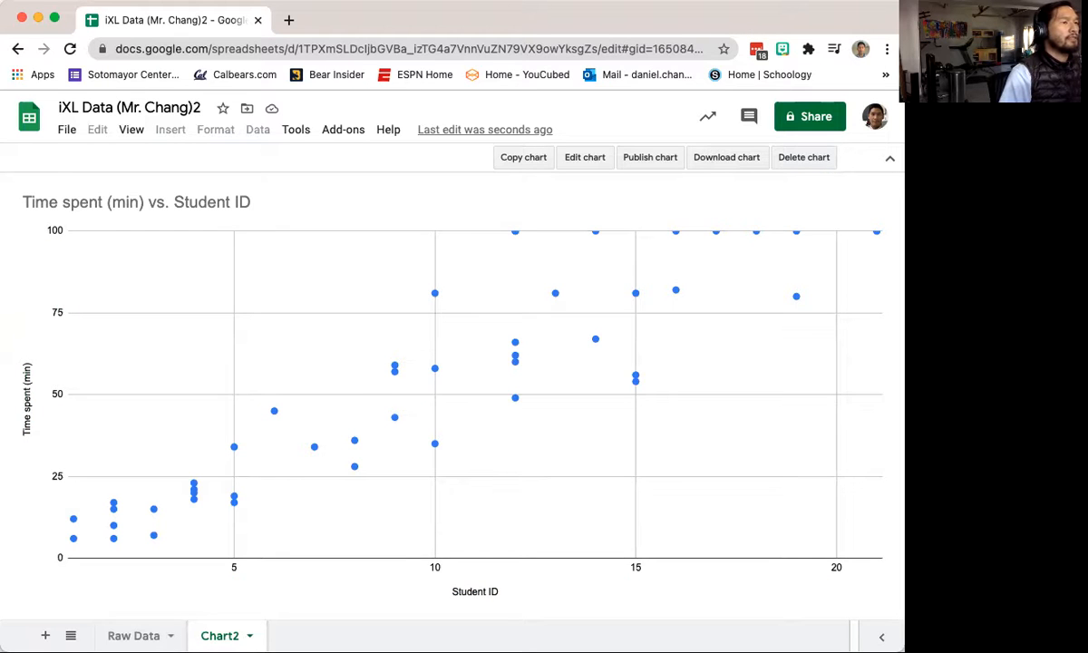
click(571, 164)
scroll(802, 413, down, 1)
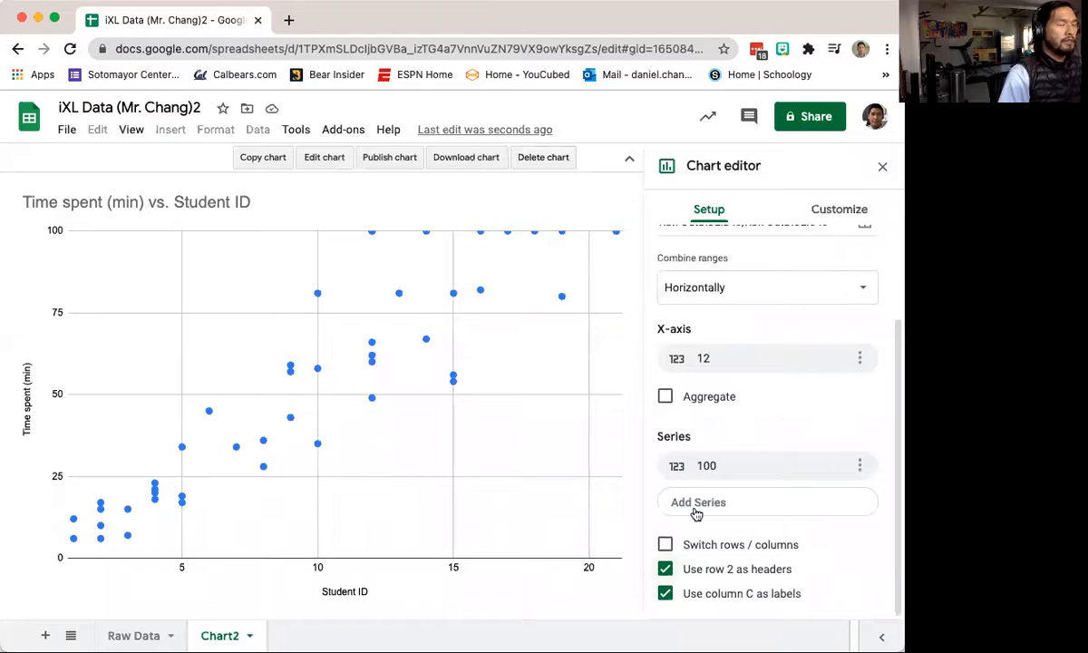
click(719, 360)
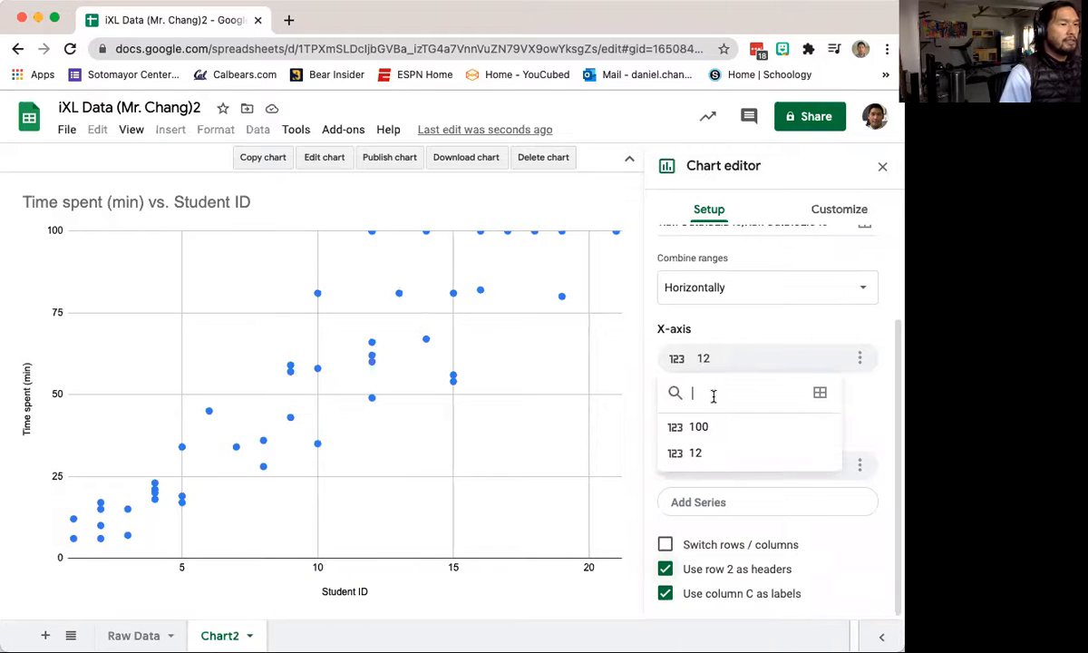
click(781, 309)
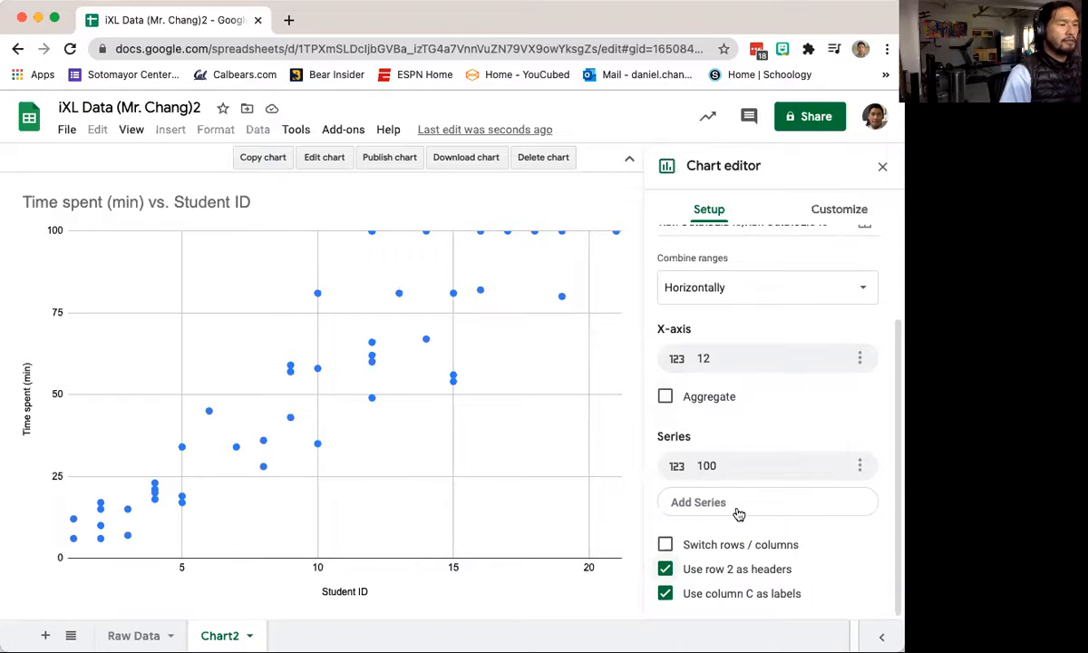
scroll(725, 308, up, 3)
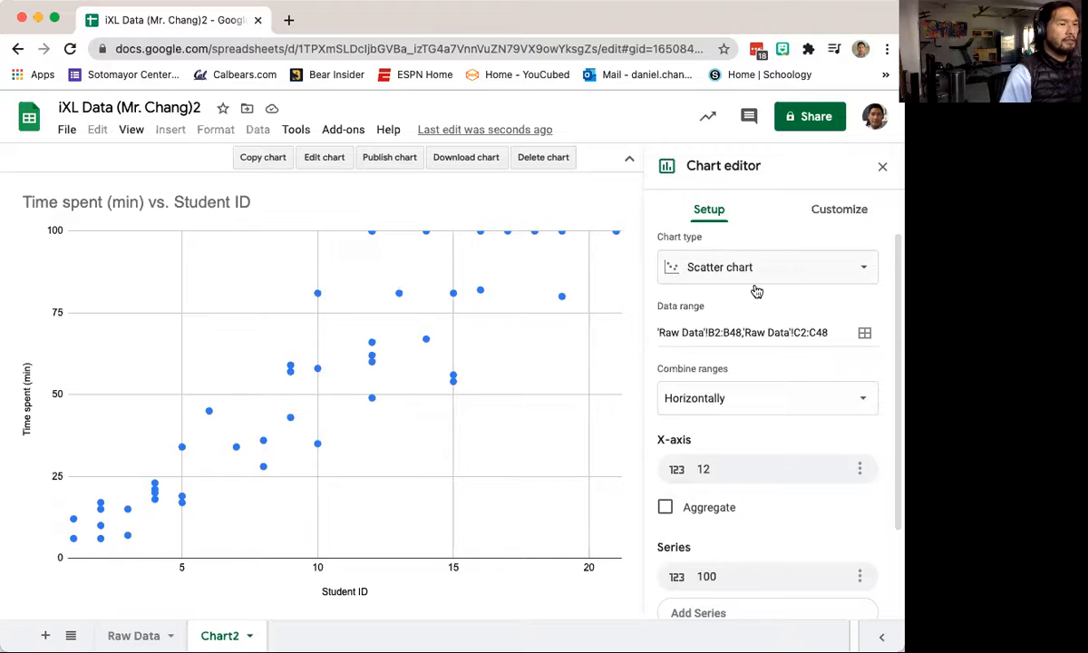
scroll(785, 284, down, 3)
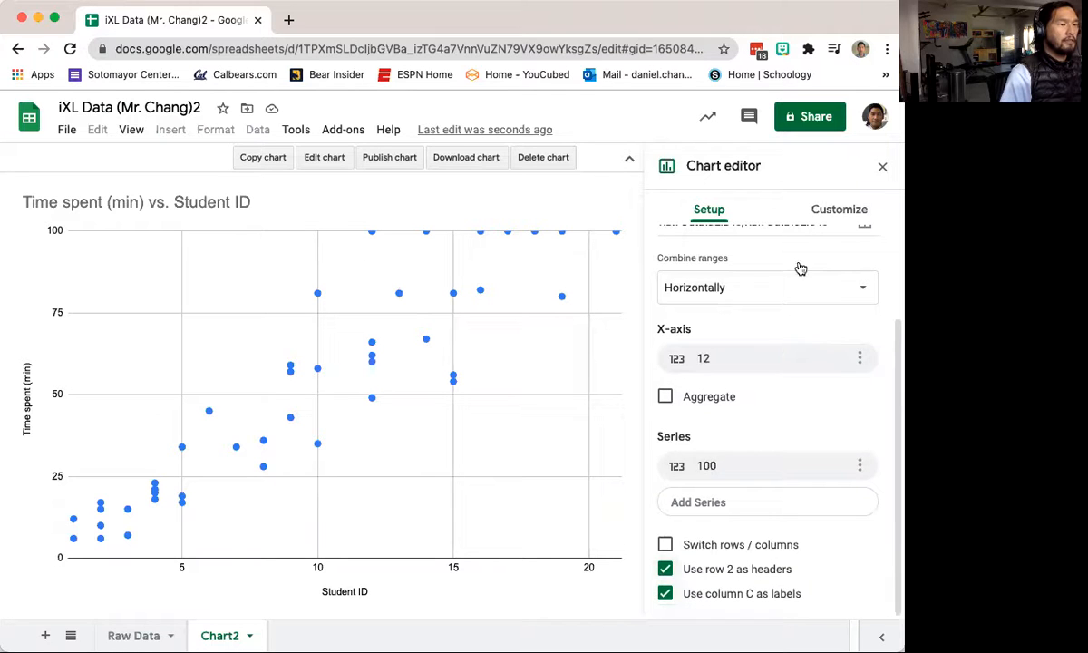
Step: Switch to the Customize options and expand the Series section
click(816, 212)
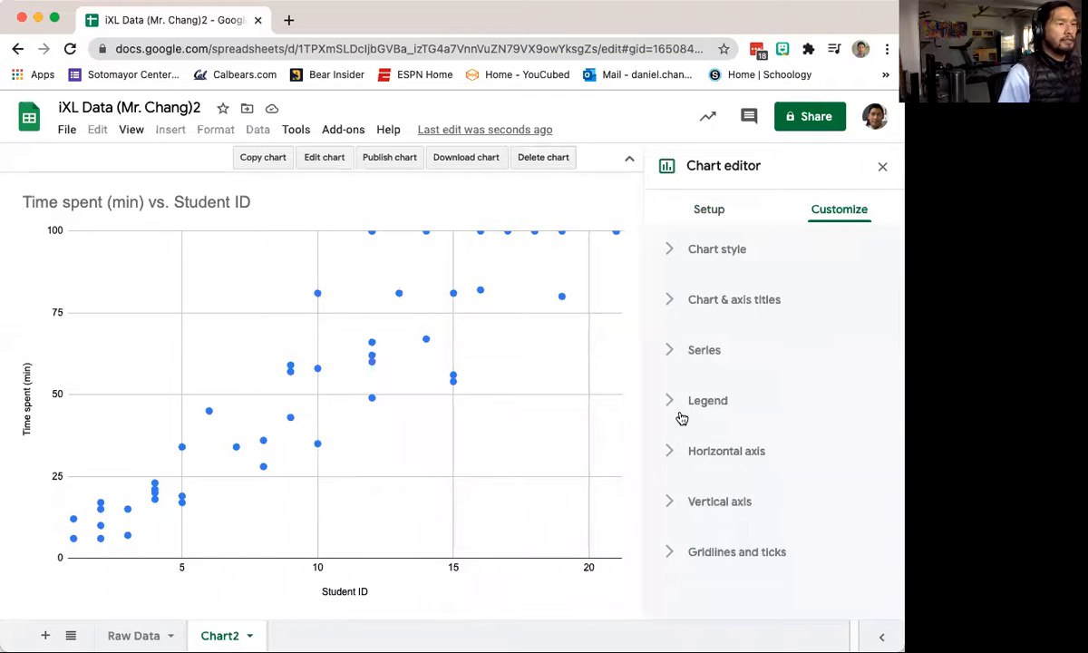
click(671, 351)
scroll(816, 455, down, 4)
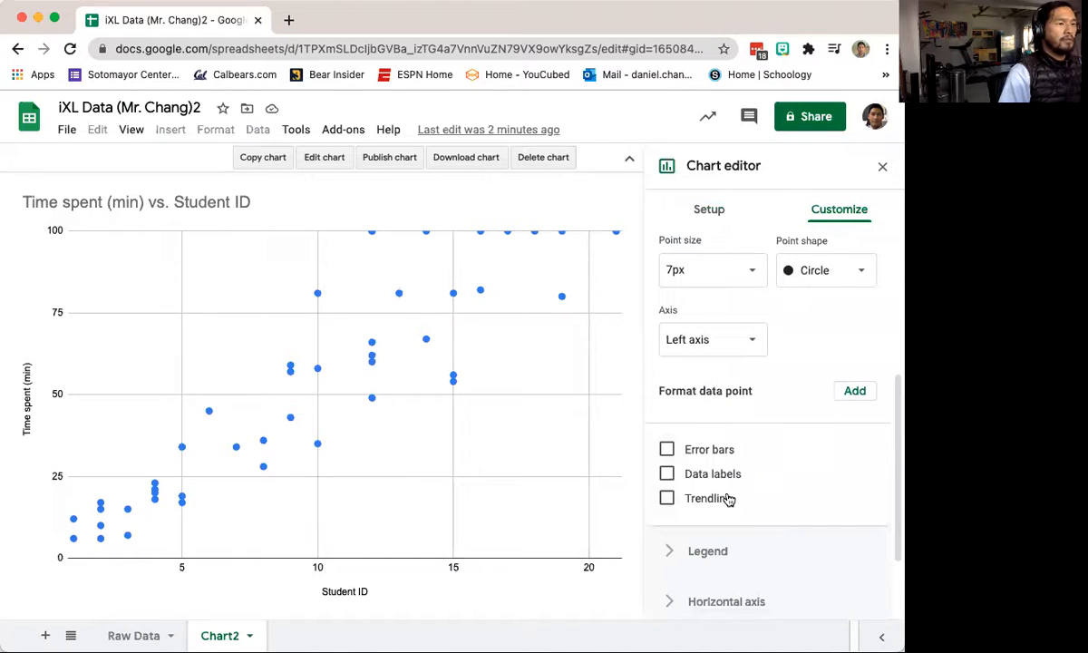
scroll(729, 489, up, 3)
scroll(726, 485, up, 3)
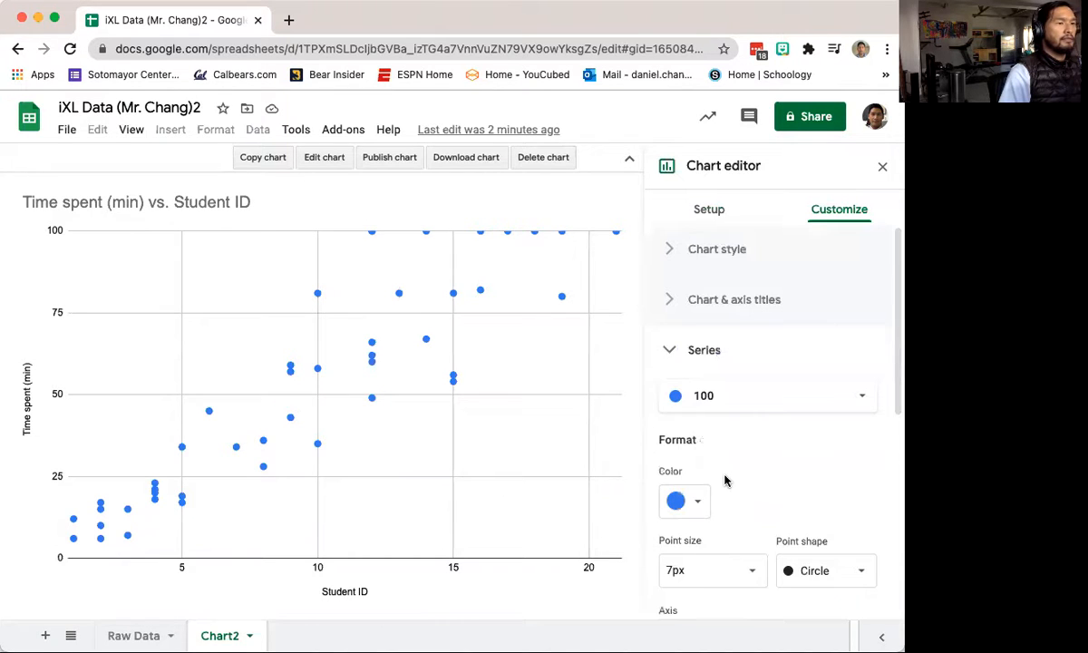
scroll(723, 480, down, 5)
Step: Enable a Linear trendline on the scatter series
click(716, 501)
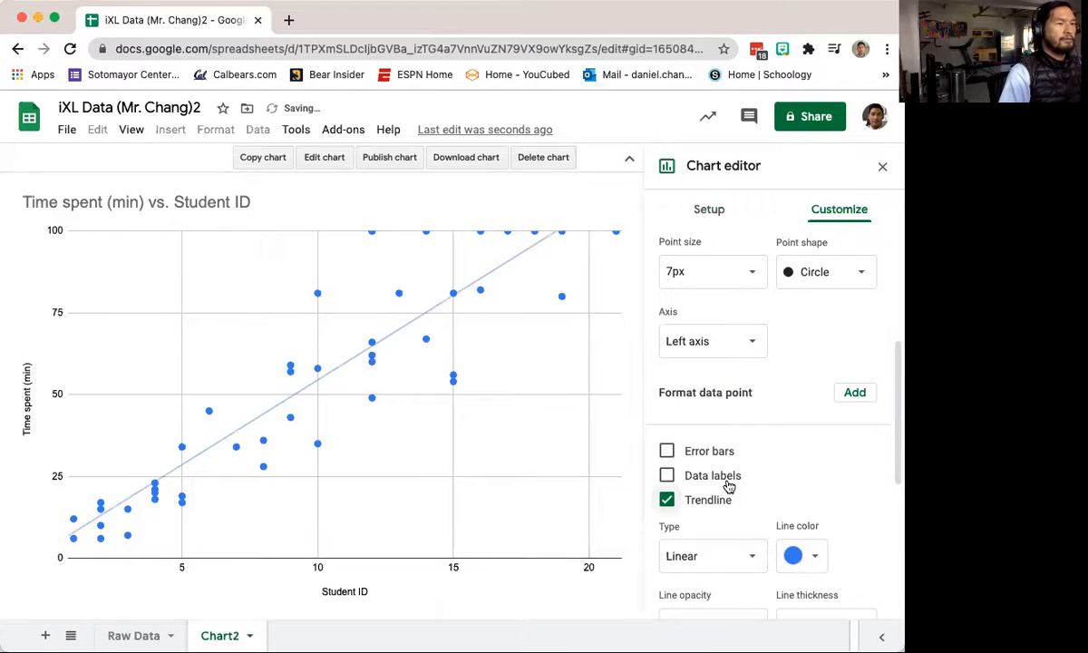
scroll(764, 382, up, 6)
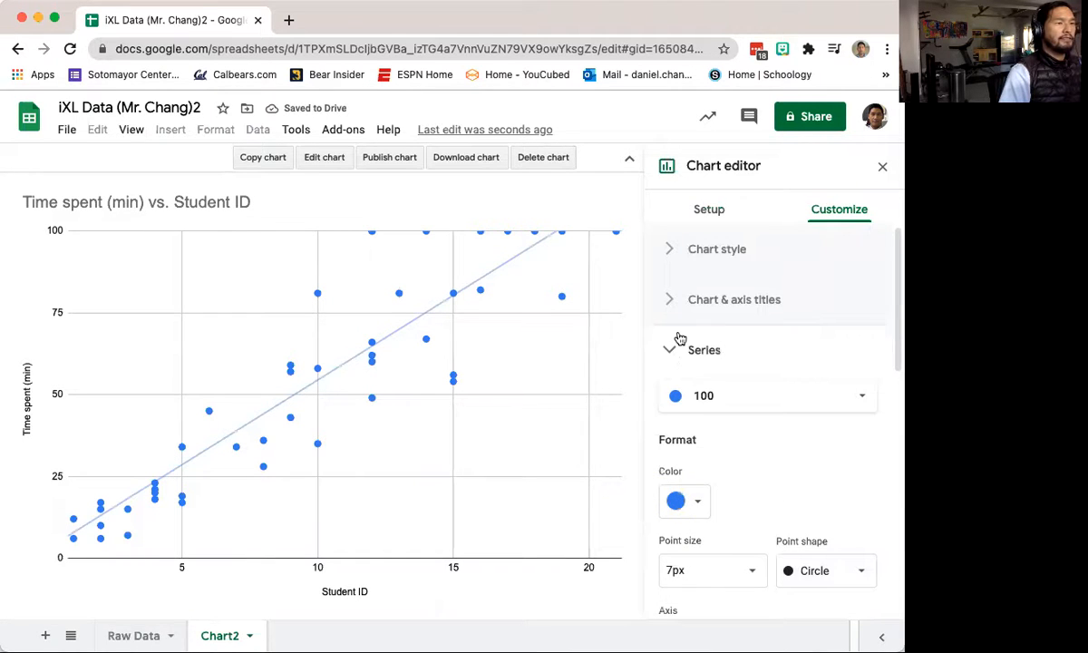
click(789, 208)
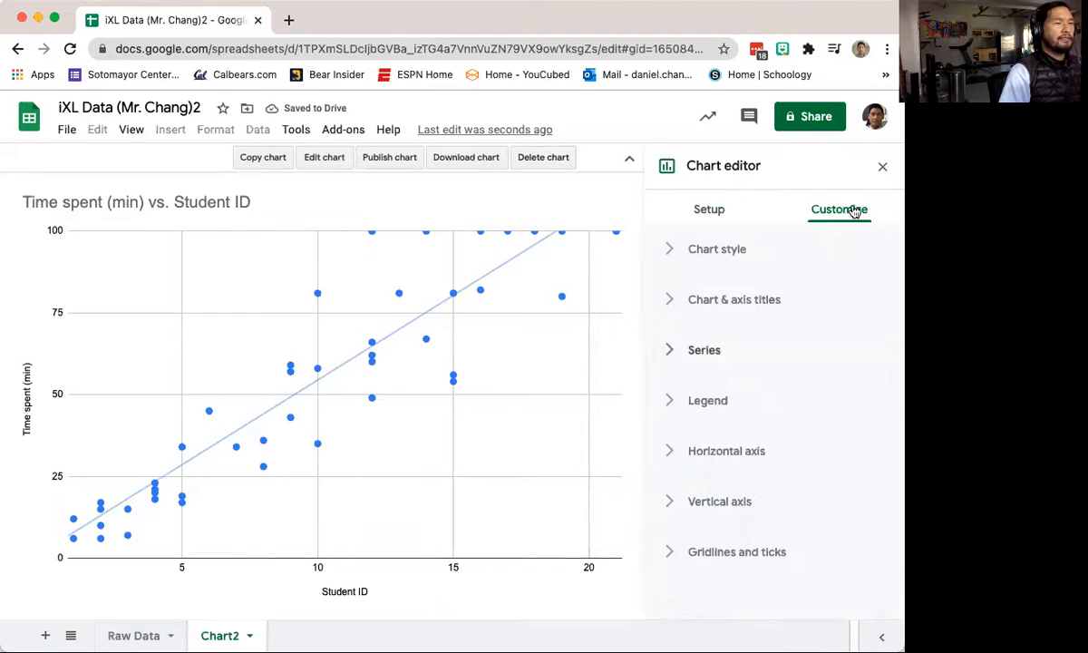
click(692, 358)
scroll(766, 544, down, 3)
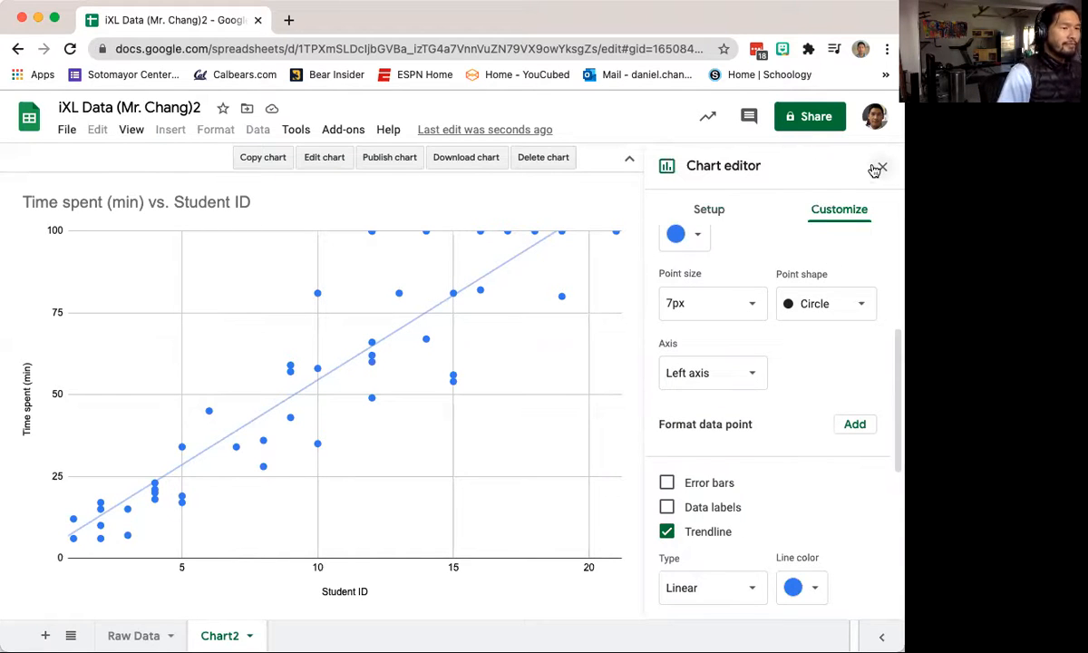
scroll(824, 310, up, 2)
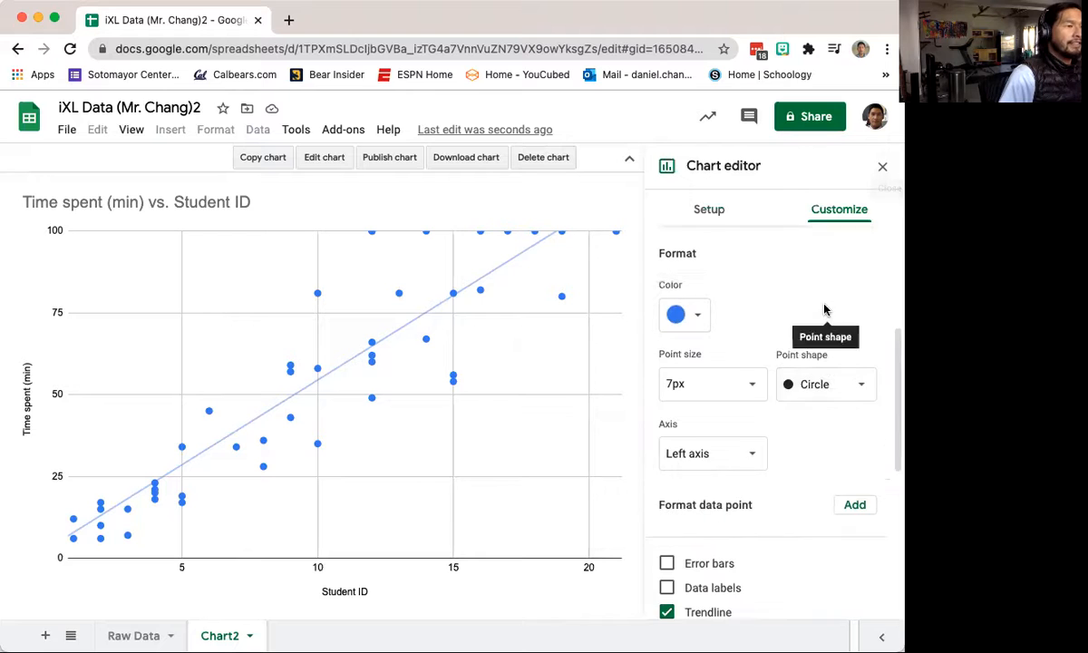
Step: Back in Setup, add labels to the X-axis data, then remove them again
click(730, 212)
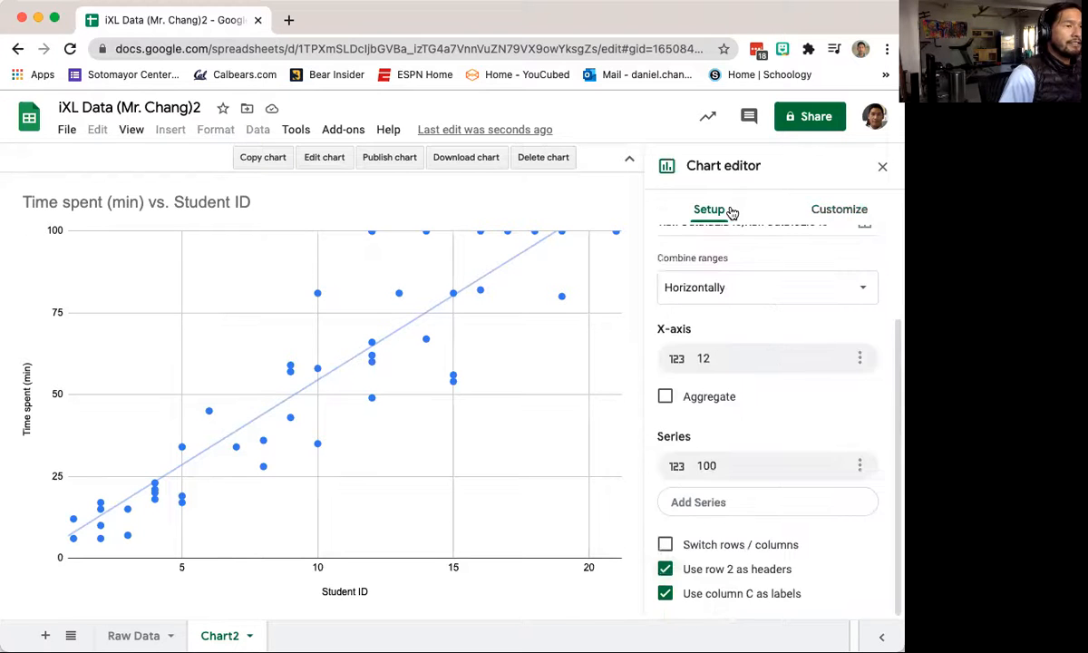
scroll(775, 367, up, 3)
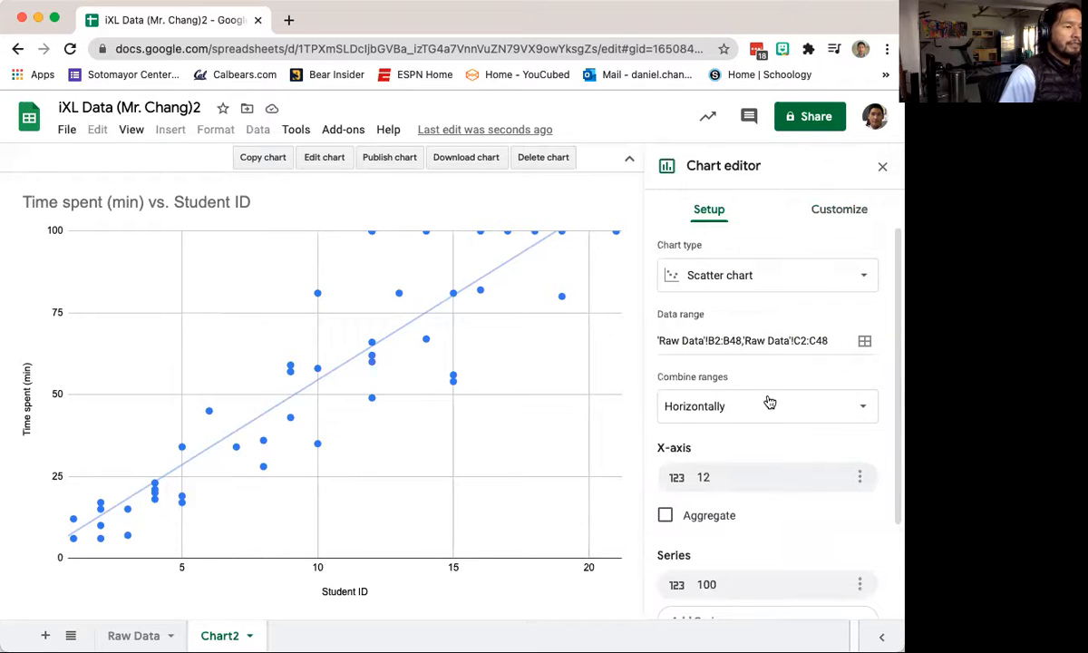
scroll(766, 401, down, 2)
click(721, 388)
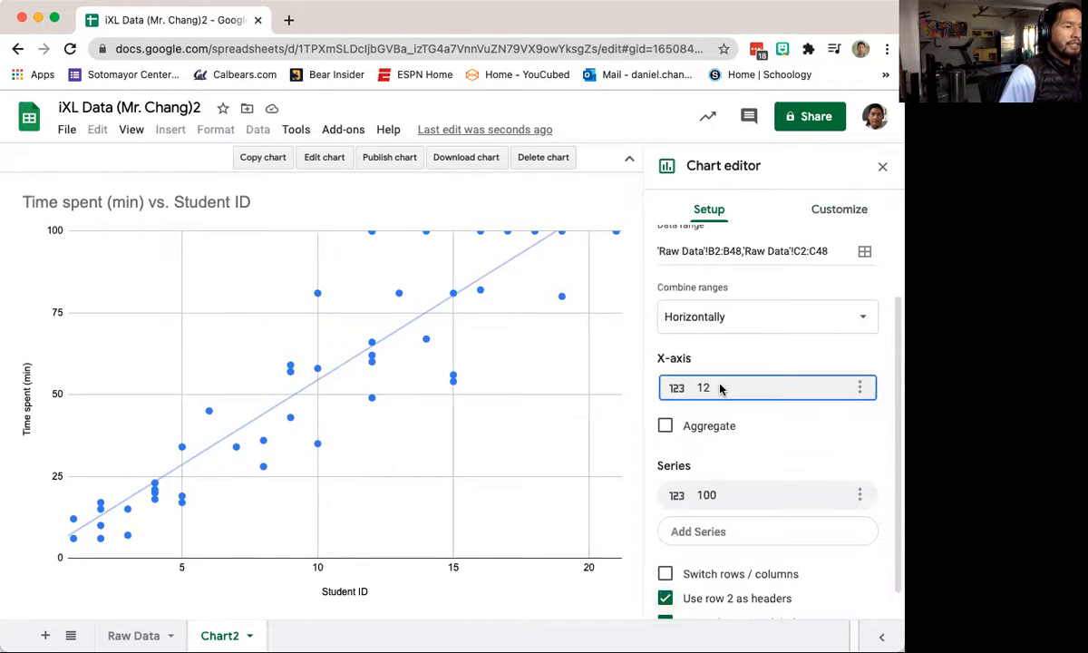
click(858, 387)
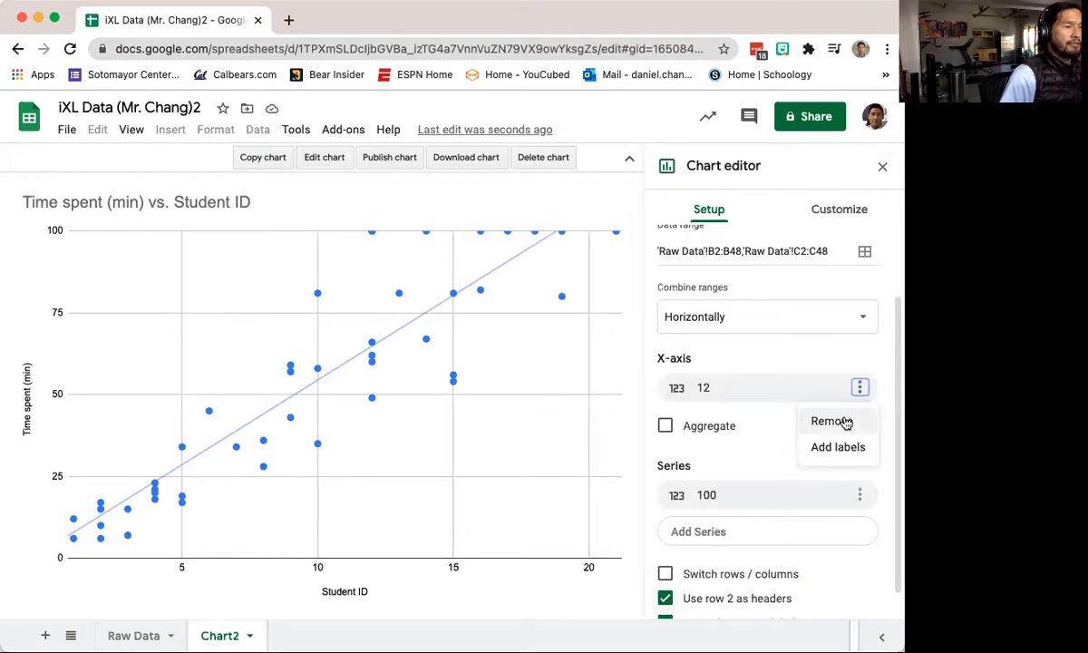
click(843, 448)
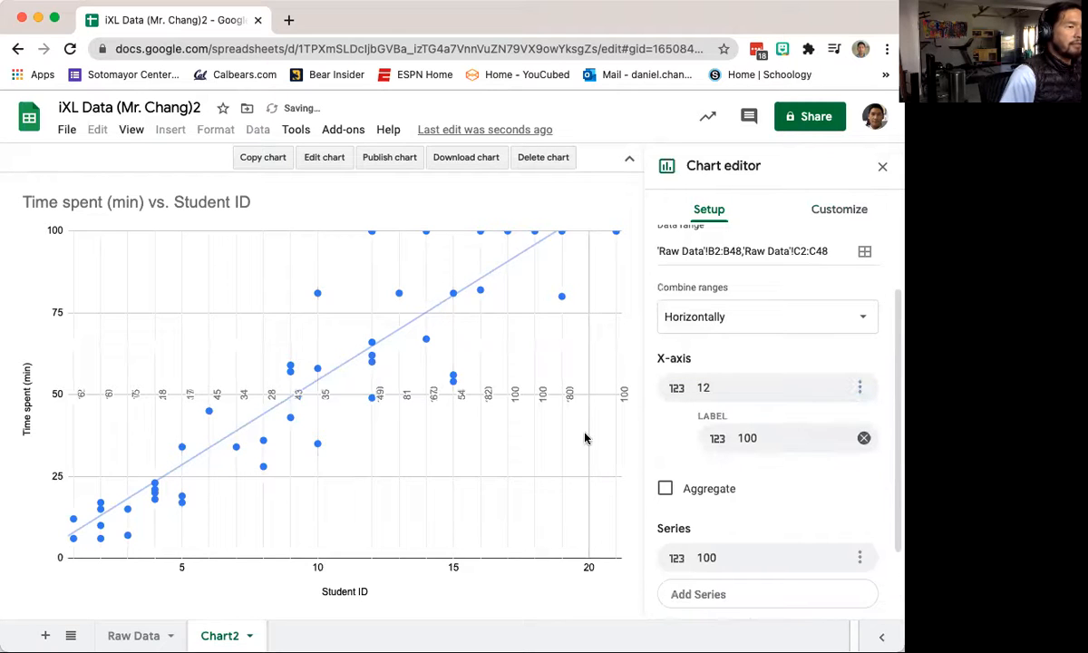
click(863, 438)
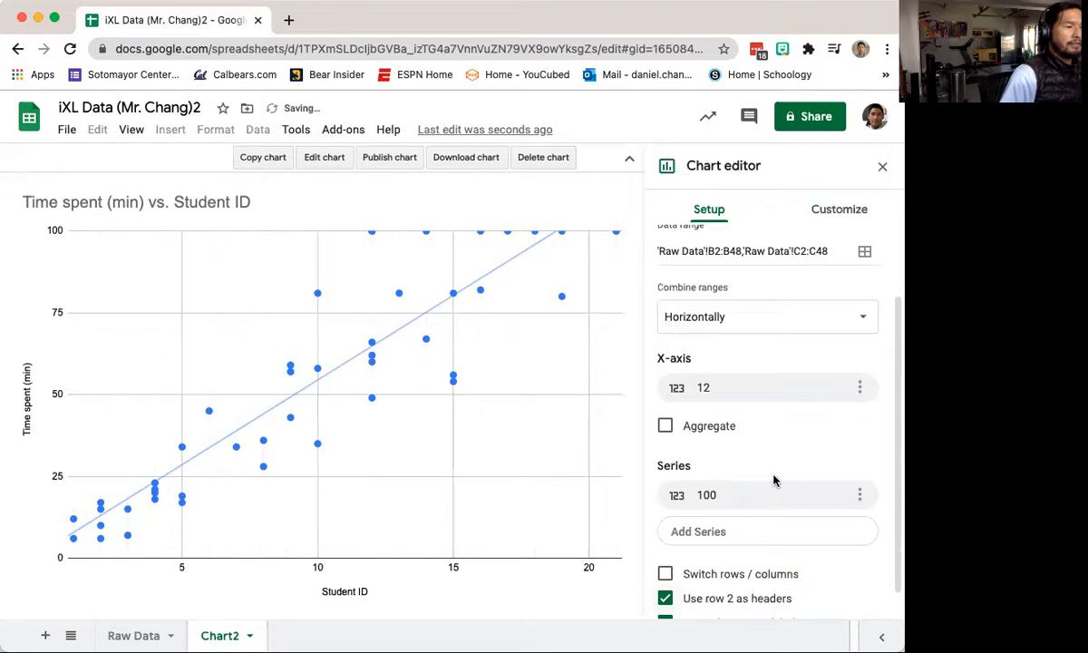
scroll(774, 478, down, 1)
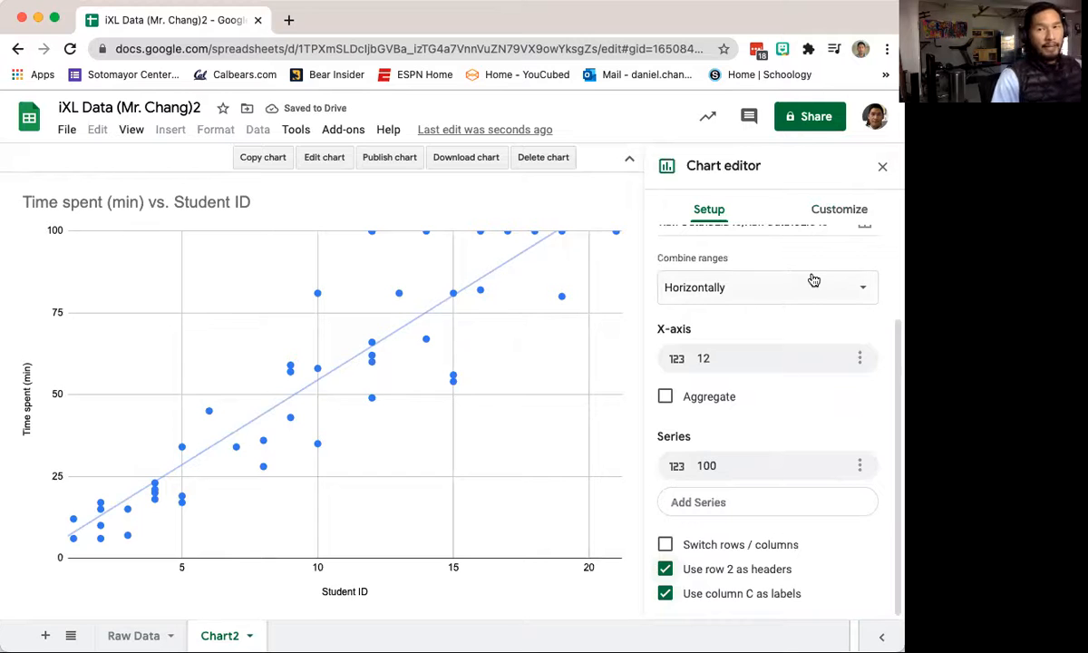
Step: Rename the horizontal axis title to 'Time Spent (Minutes)'
click(344, 595)
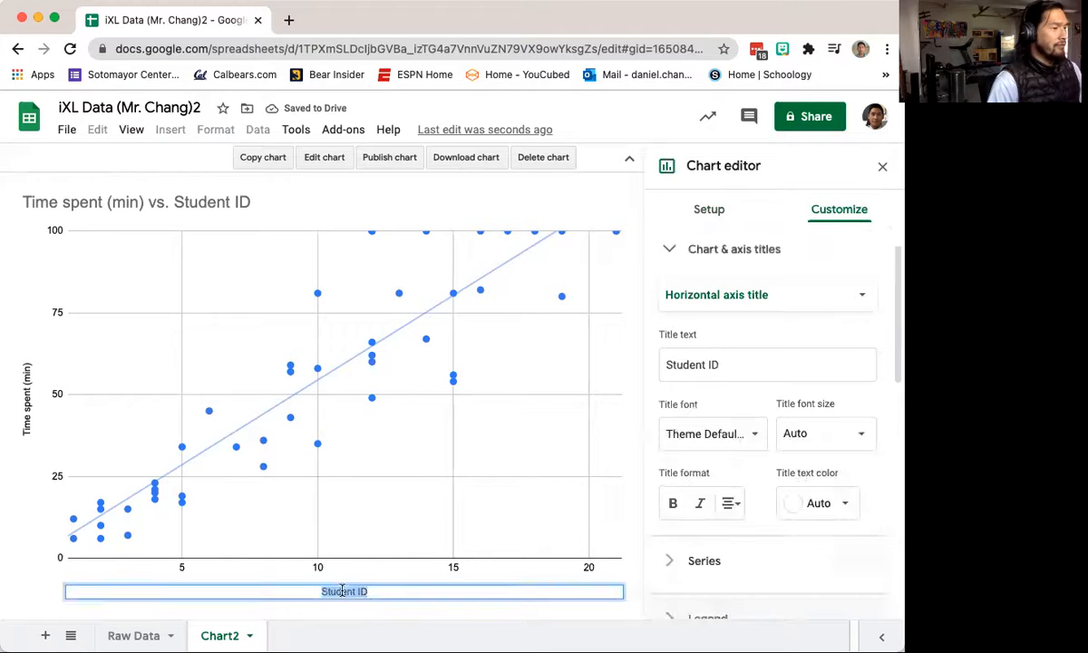
double_click(346, 591)
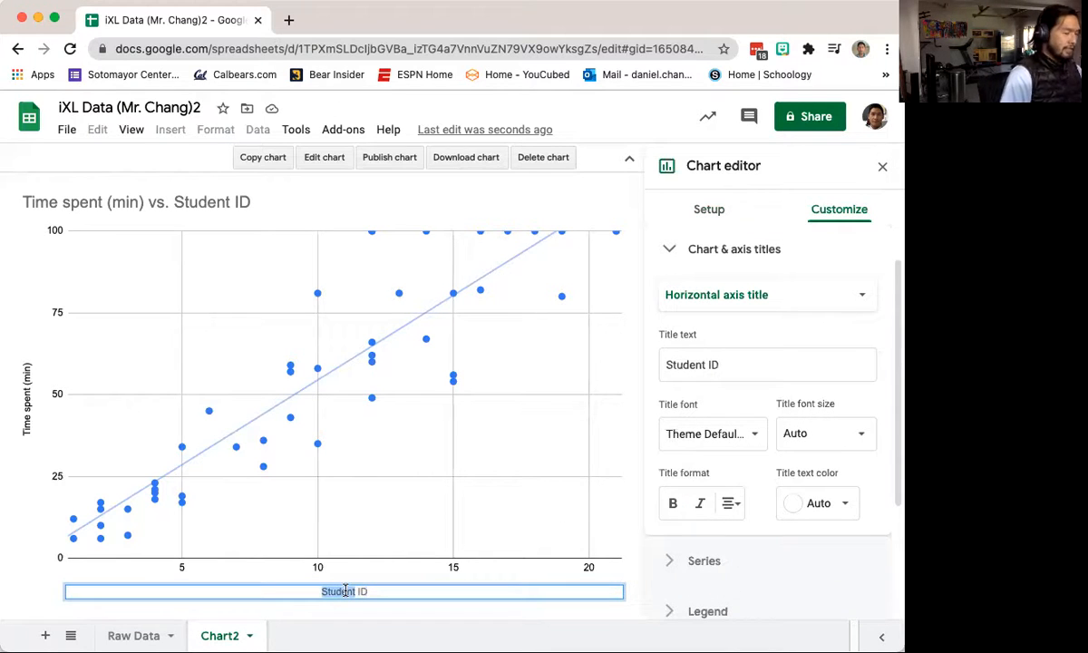
text(Time Spent)
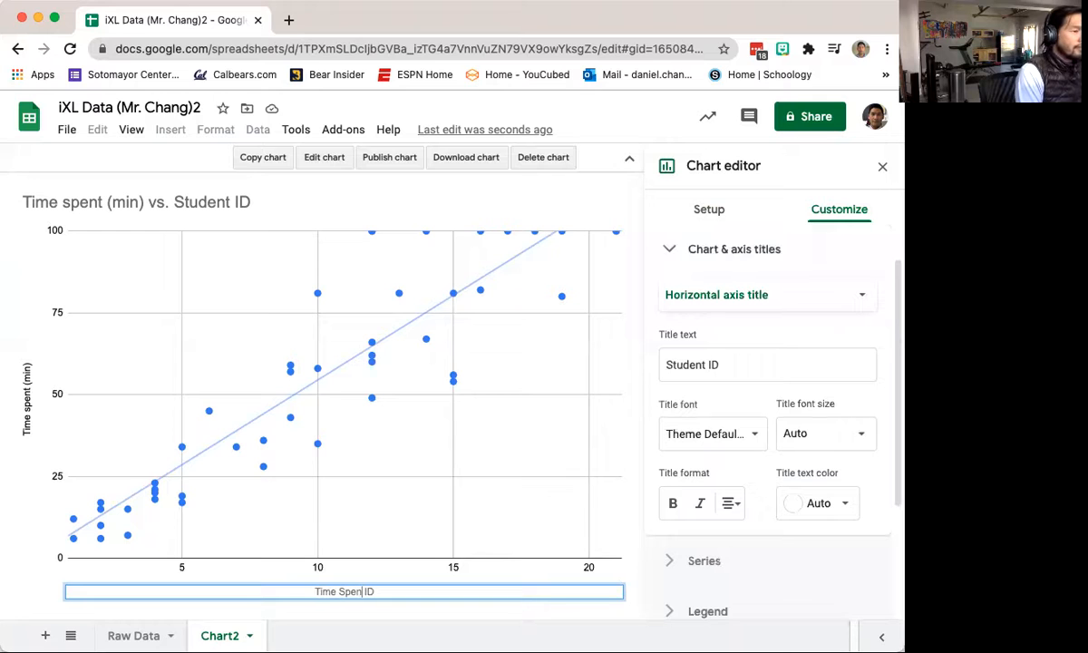
text( (Mins)
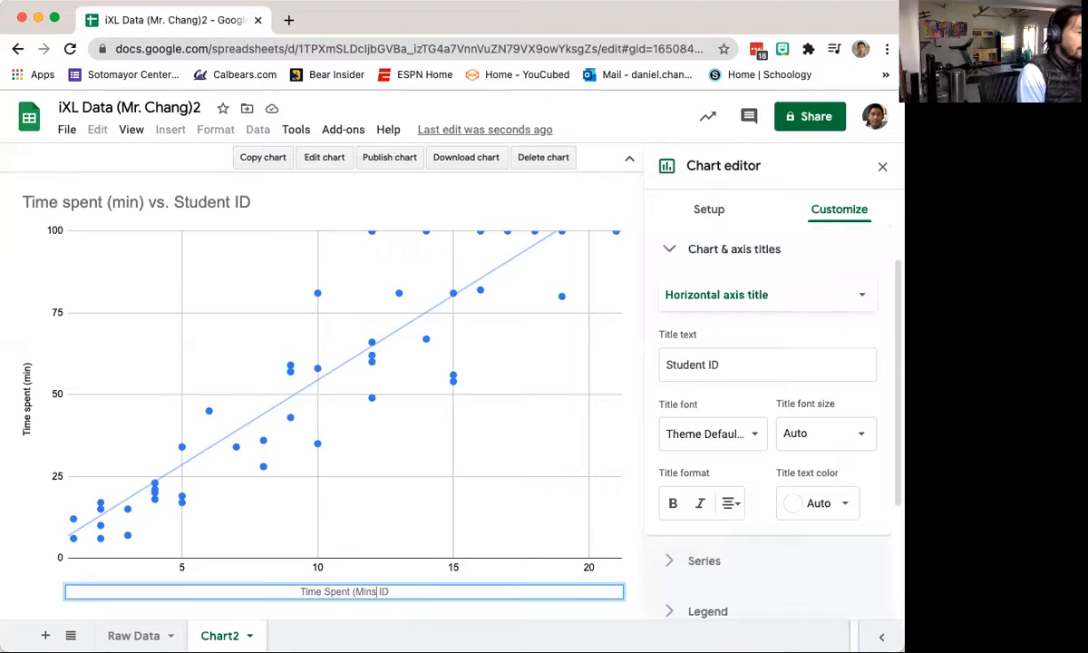
key(BackSpace)
text(ute)
key(BackSpace)
text(tes))
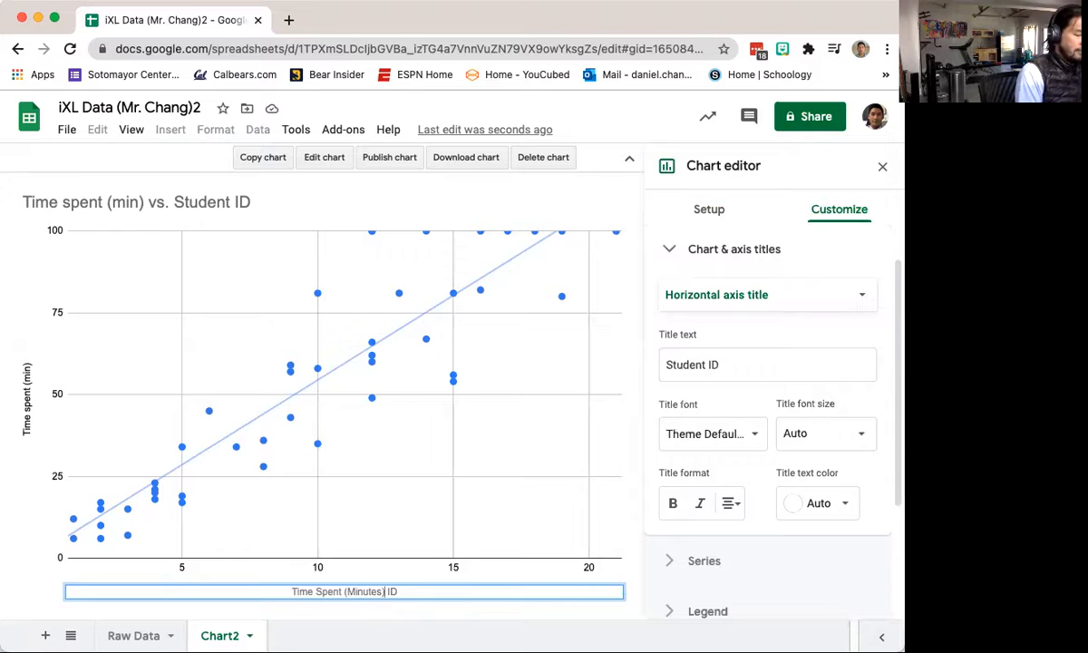
key(Delete)
key(Delete)
key(Delete)
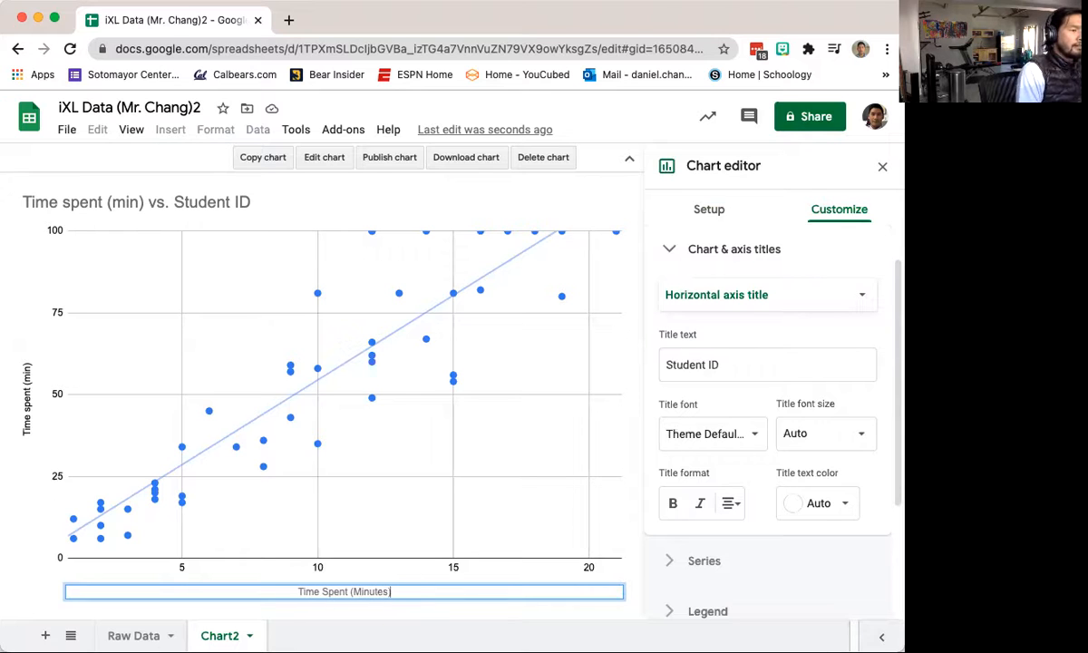
click(27, 413)
Step: Rename the vertical axis title to 'SmartScore'
click(28, 413)
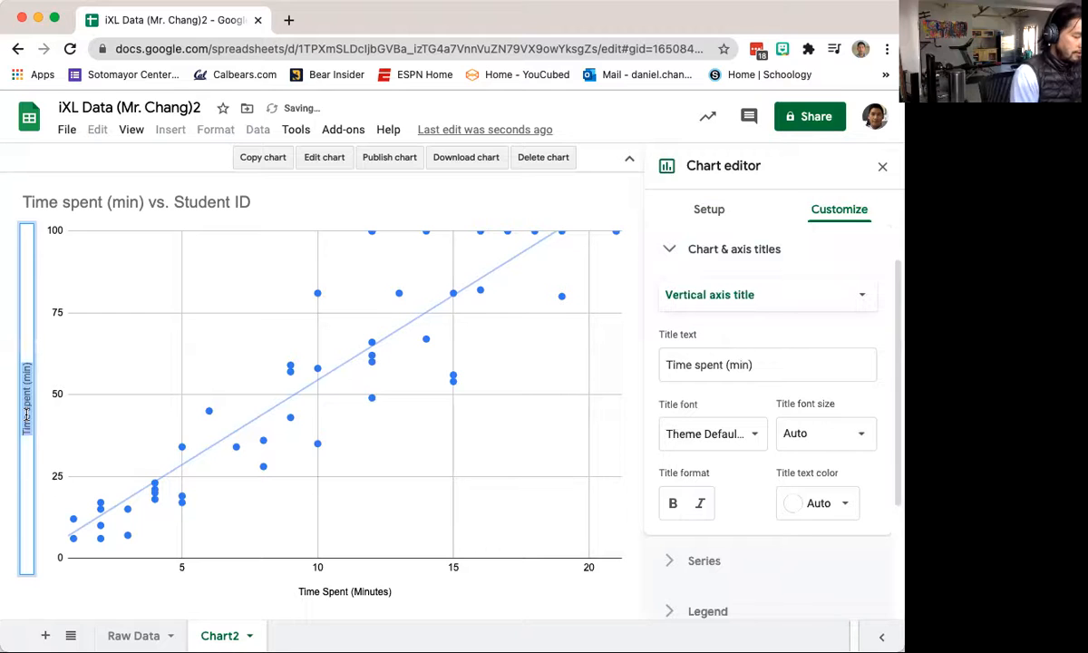
text(SmartScore)
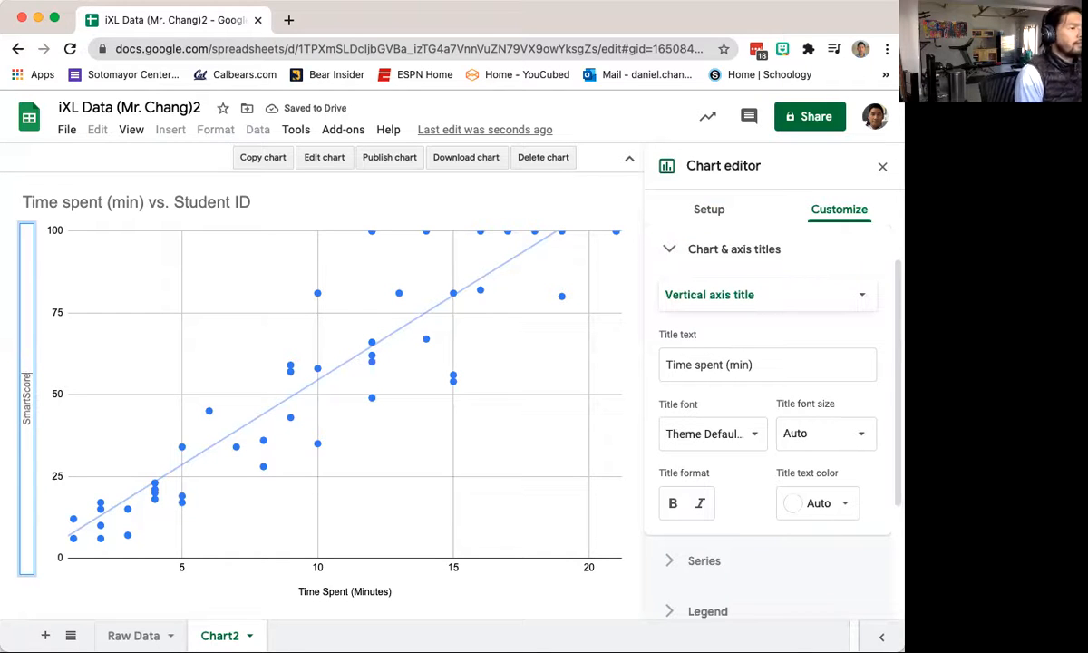
click(149, 205)
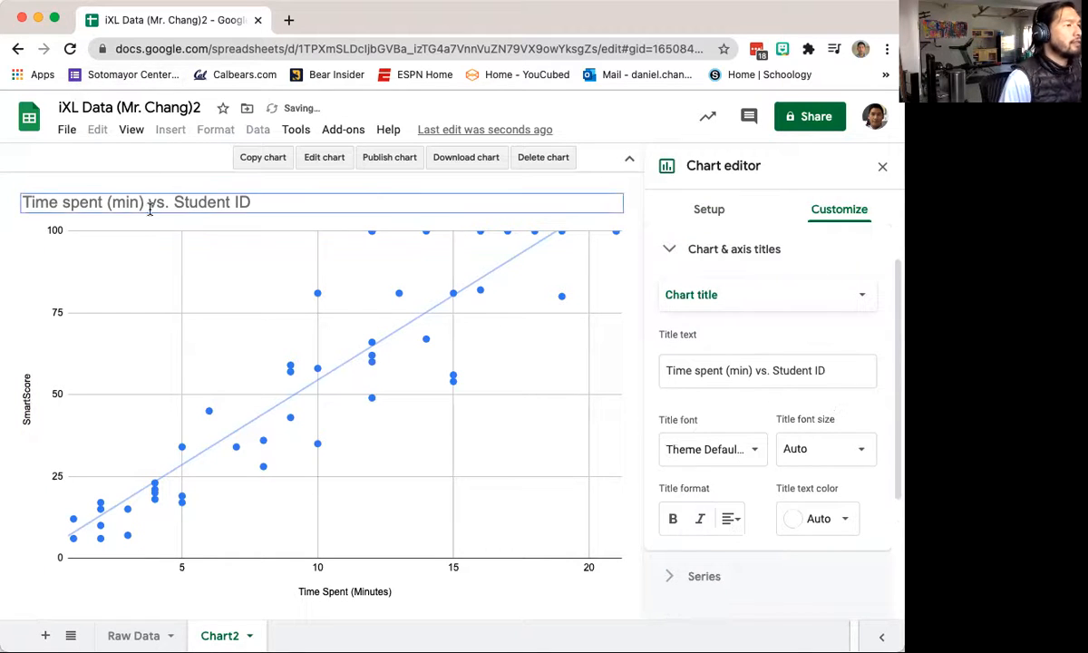
Step: Retitle the chart 'Regression IXL' and close the Chart editor
click(150, 205)
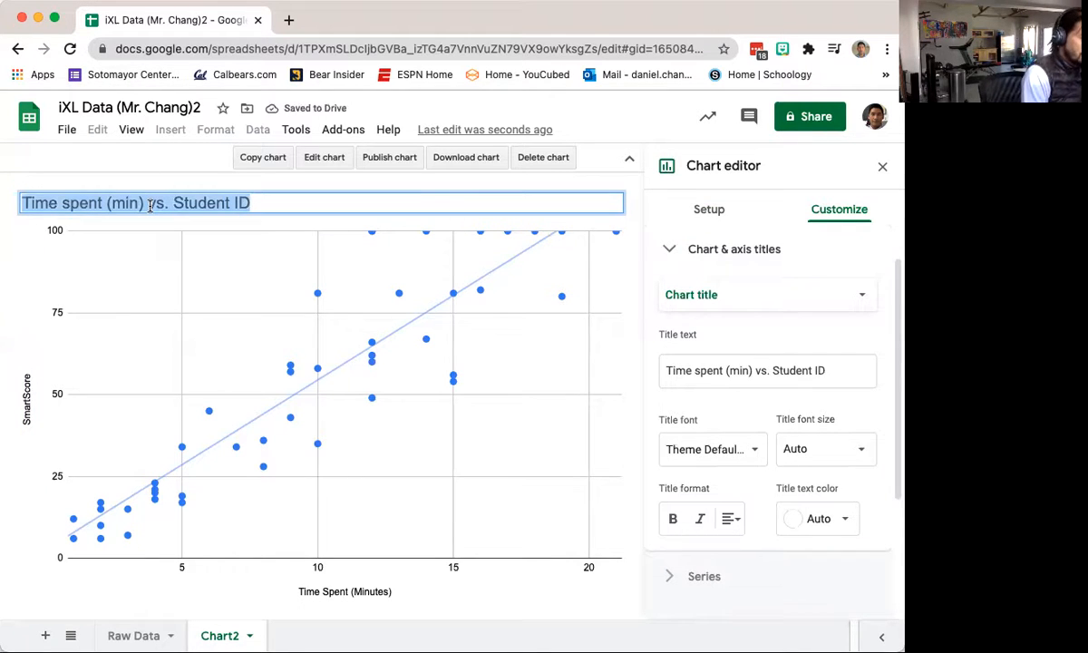
text(REgre)
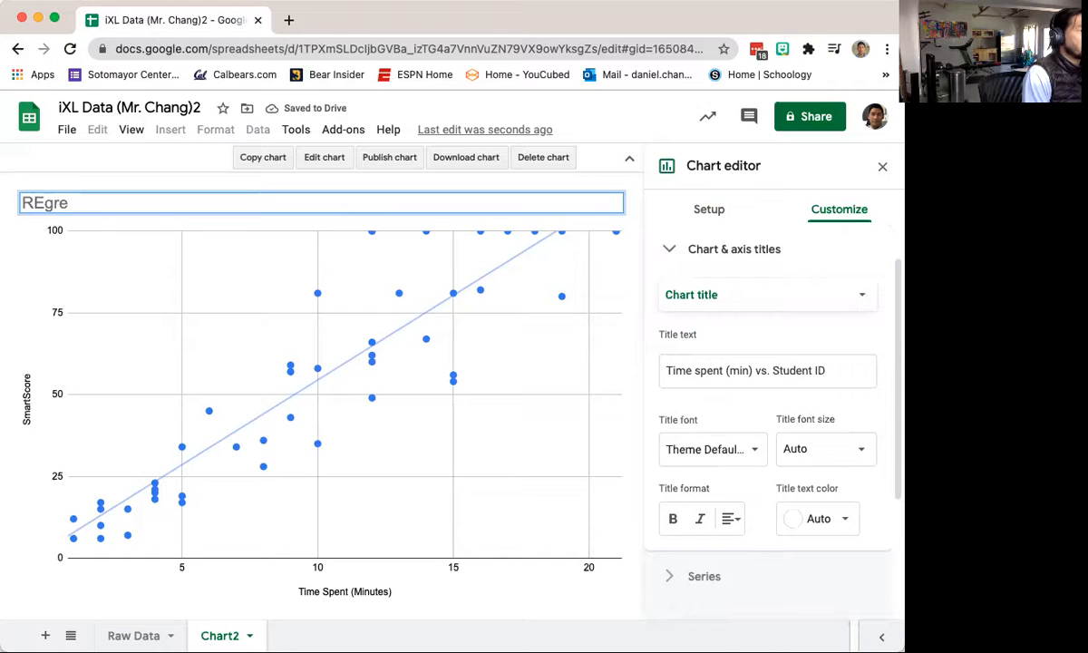
key(BackSpace)
text(egf)
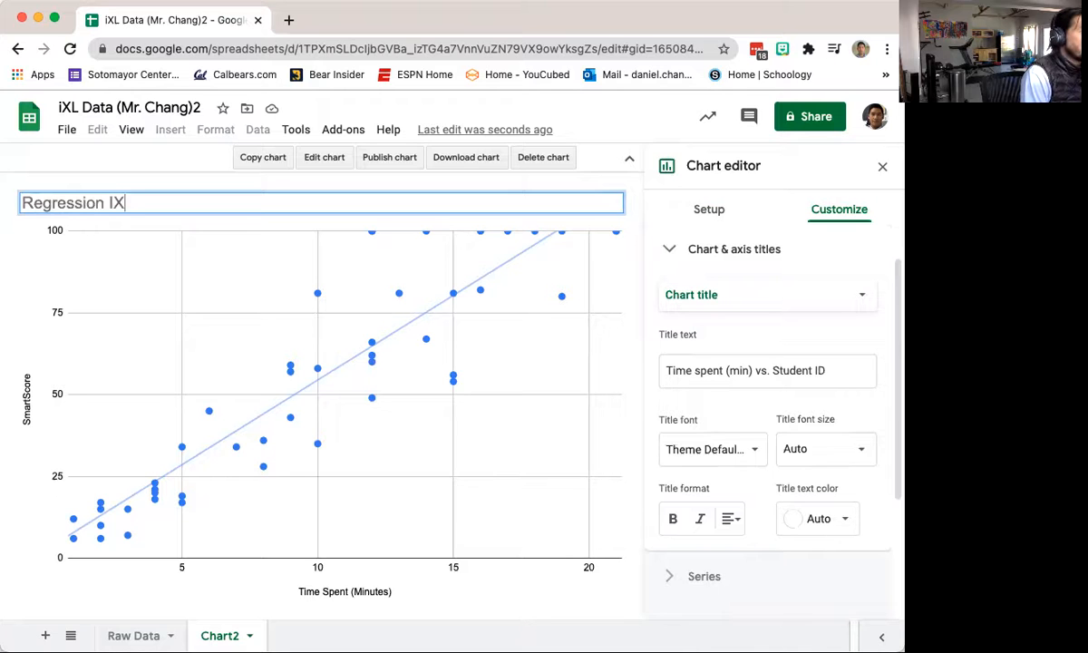
key(Return)
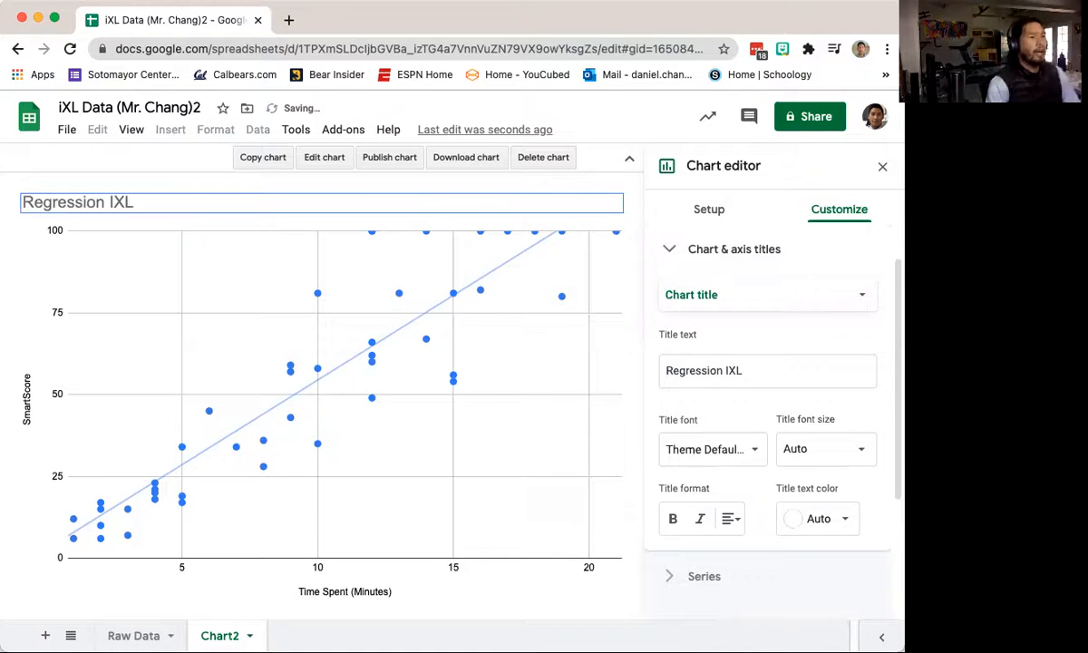
click(882, 166)
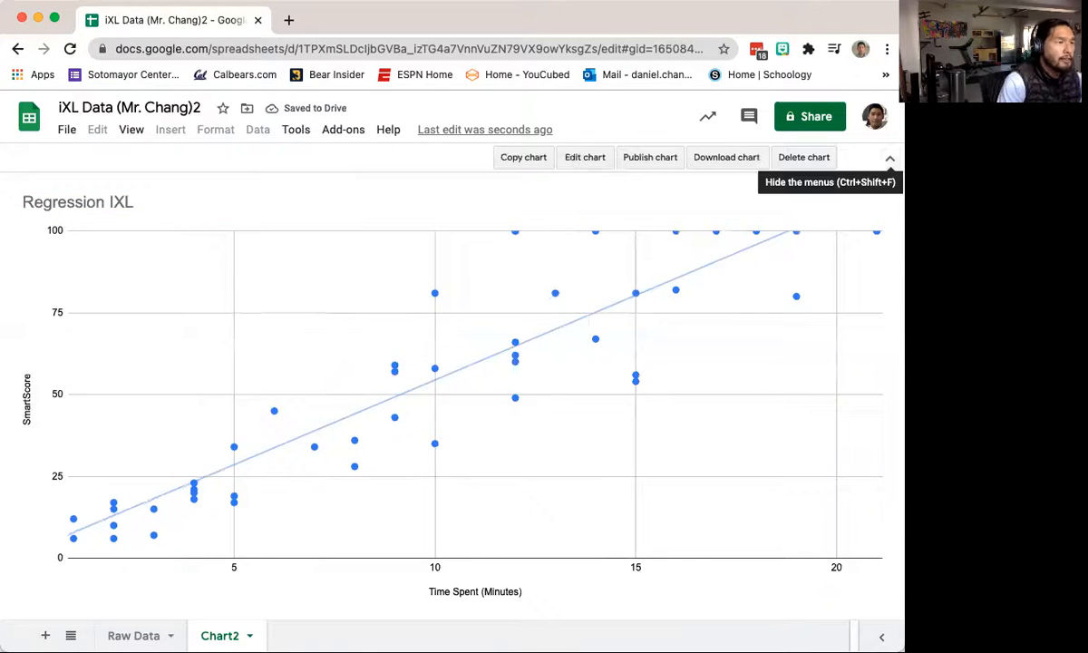